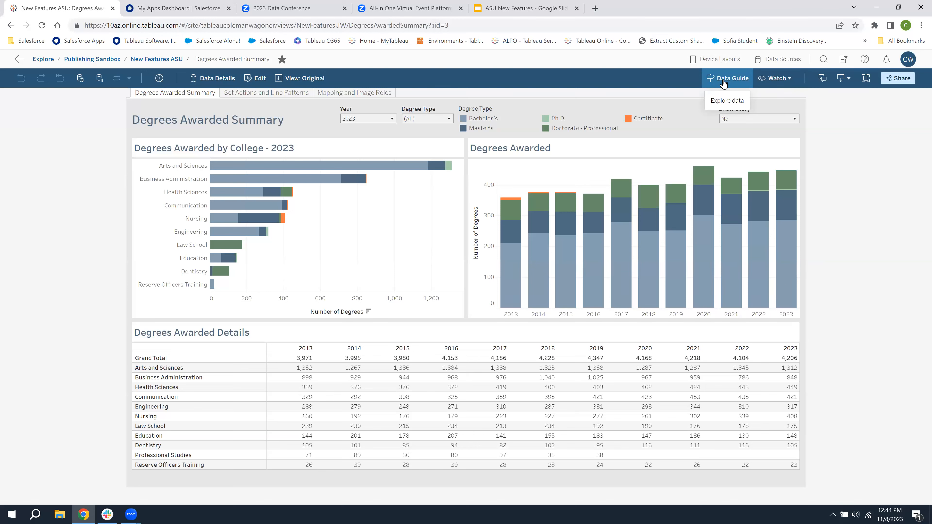
Open the Data Guide for the dashboard and examine the Degrees Awarded by College chart's details and applied filters
left_click(723, 81)
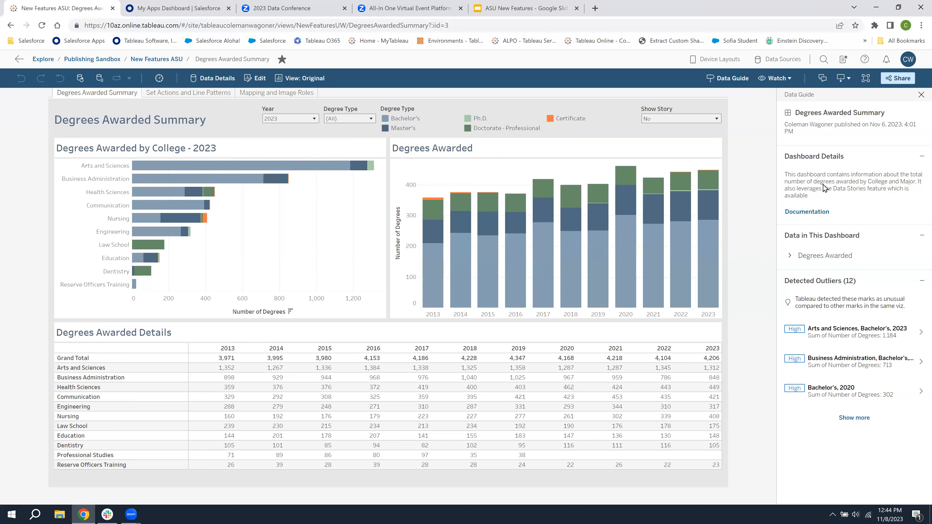
left_click(256, 226)
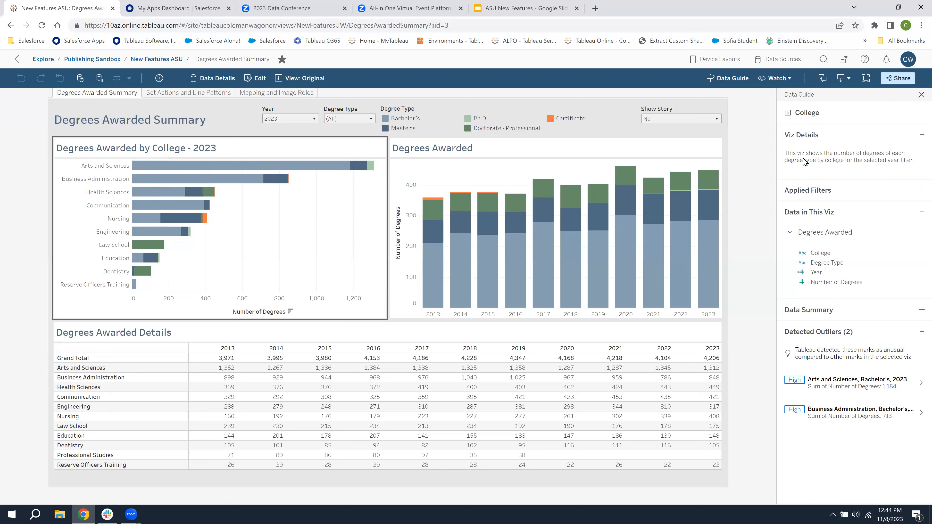
left_click(918, 191)
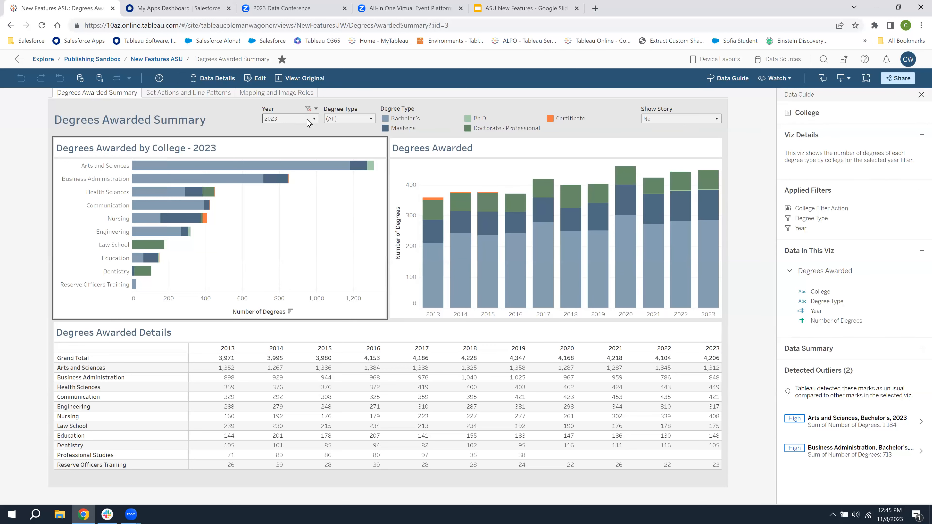
Filter the Degrees Awarded by College chart to the year 2022
left_click(290, 120)
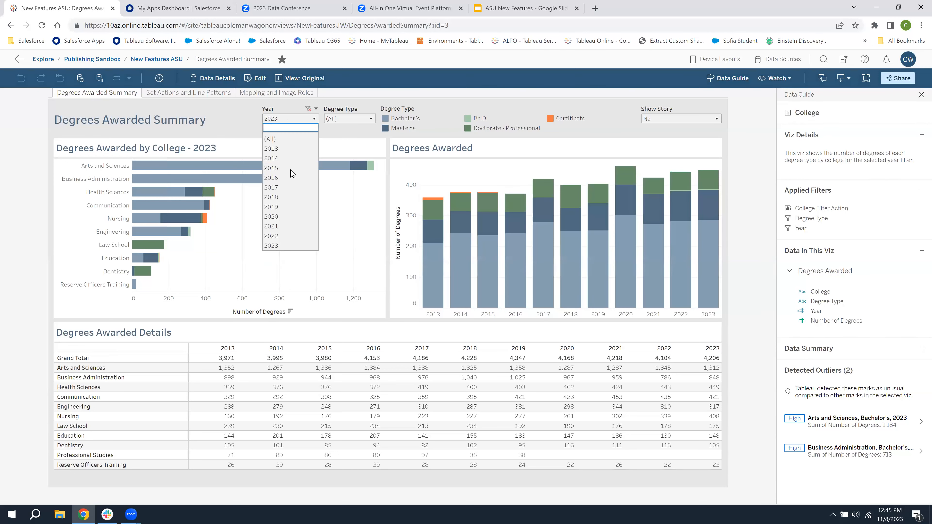
left_click(280, 236)
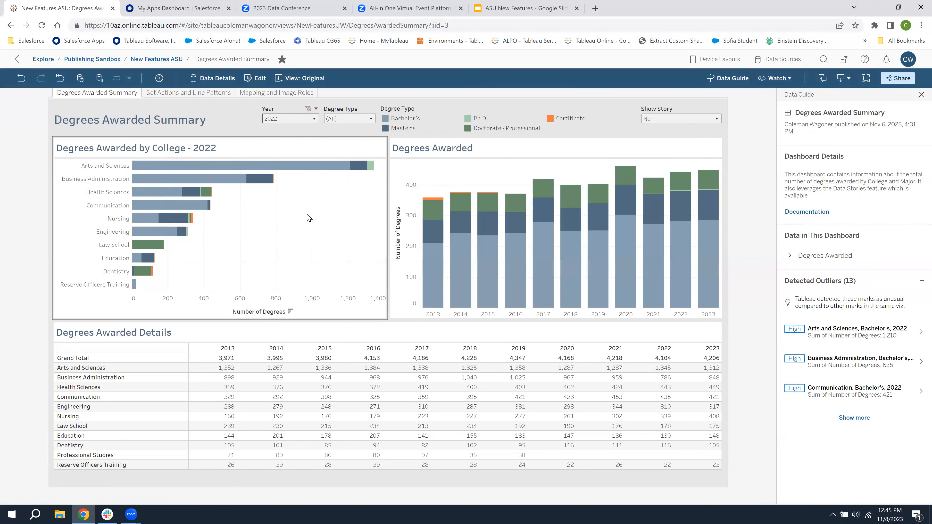
left_click(297, 82)
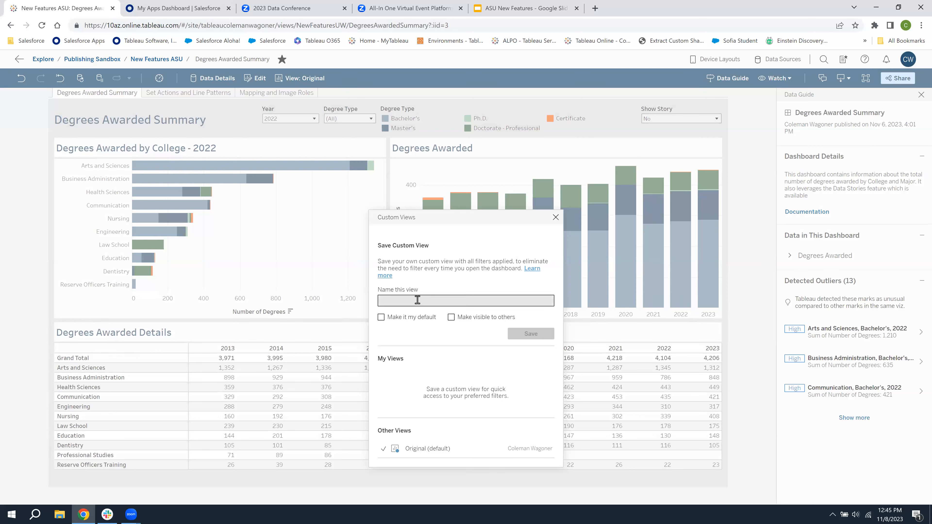
left_click(396, 301)
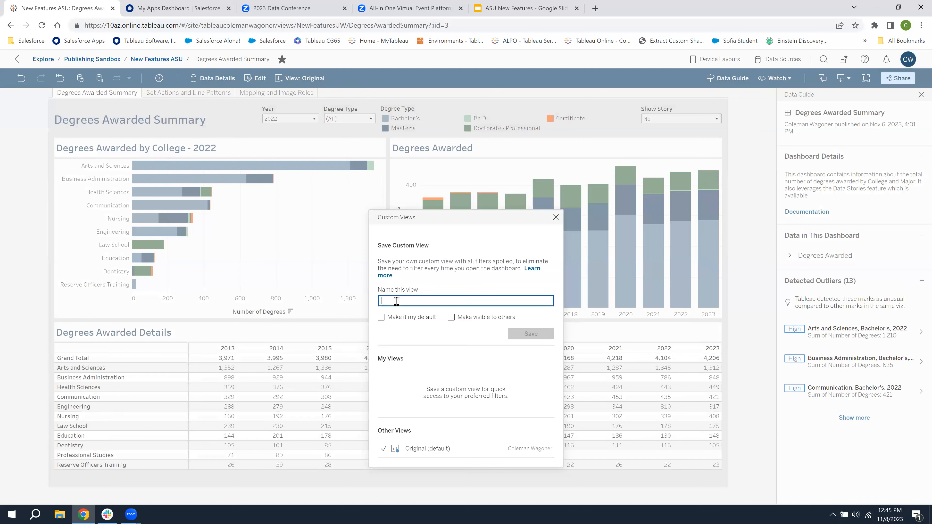
type("2022")
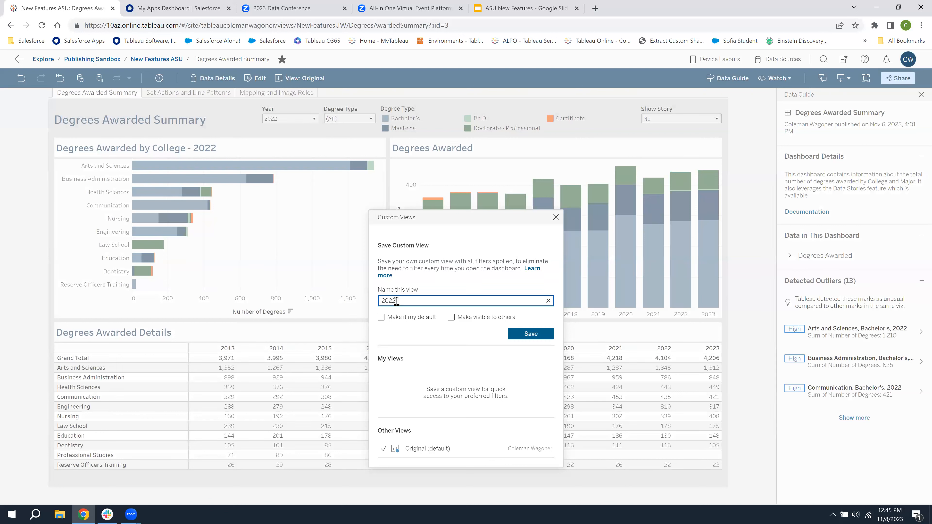
type(" Business")
left_click(556, 217)
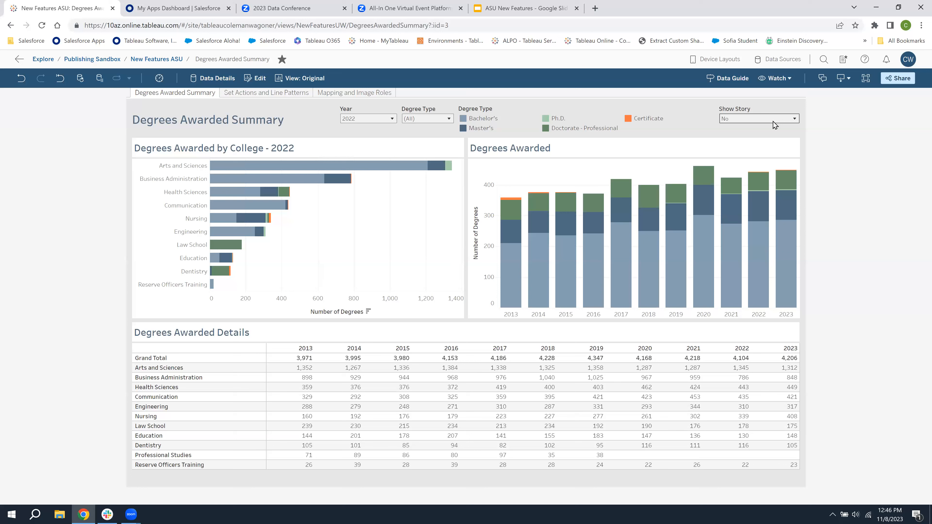
Set Show Story to Yes and drill into the Business Administration and Communication colleges in turn, leaving Business Administration selected
left_click(764, 119)
left_click(753, 129)
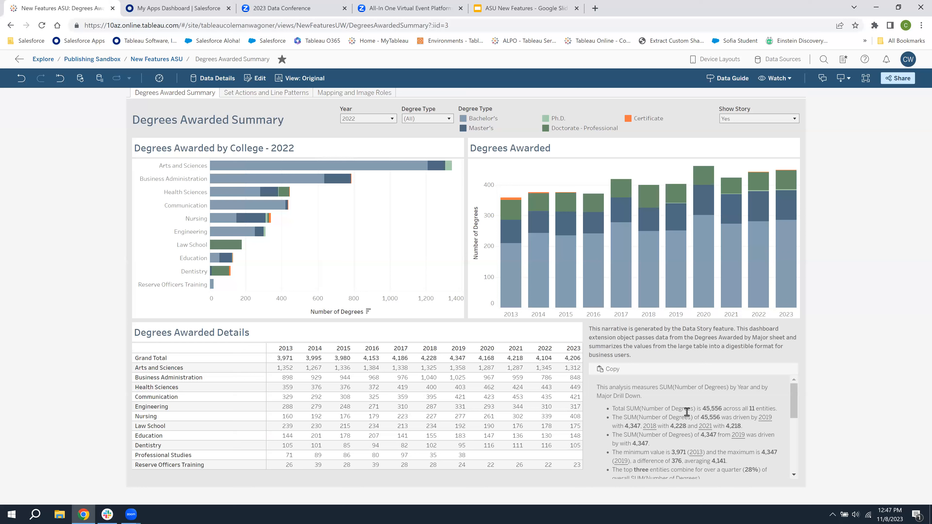
left_click(148, 180)
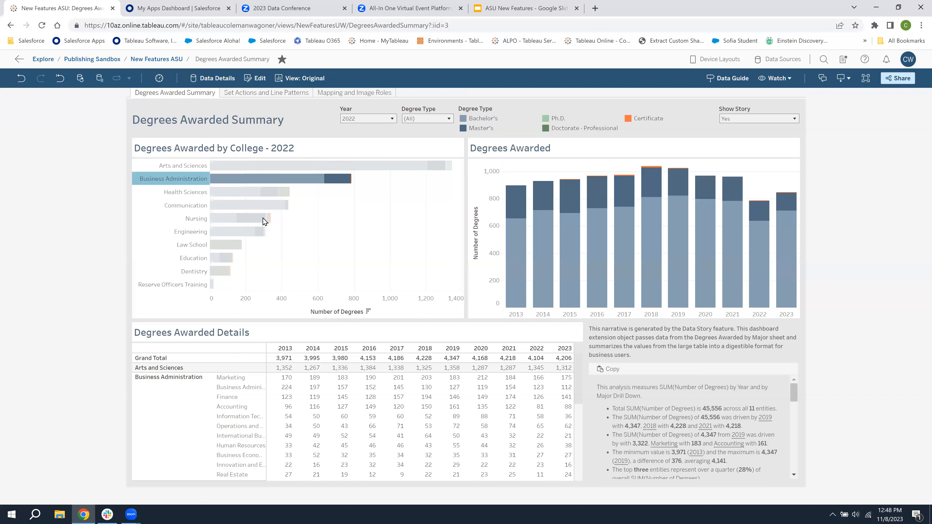
left_click(158, 206)
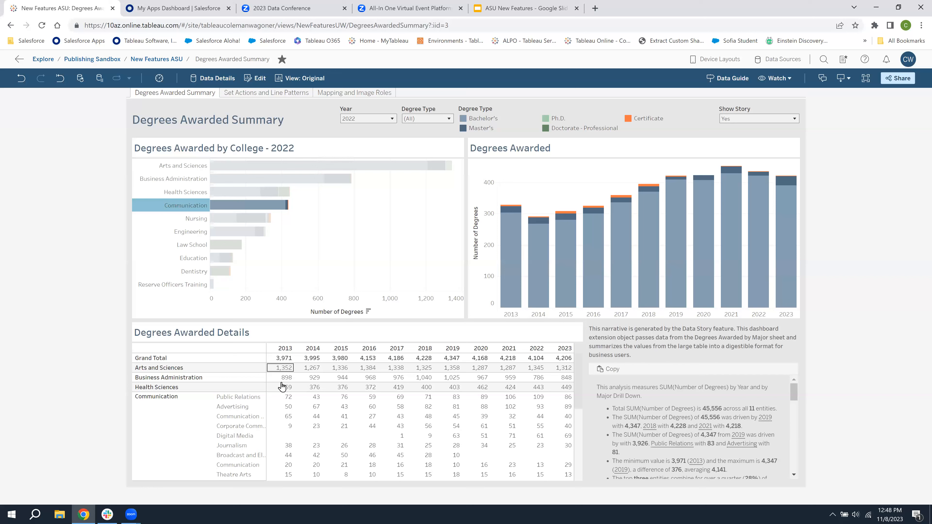
left_click(351, 241)
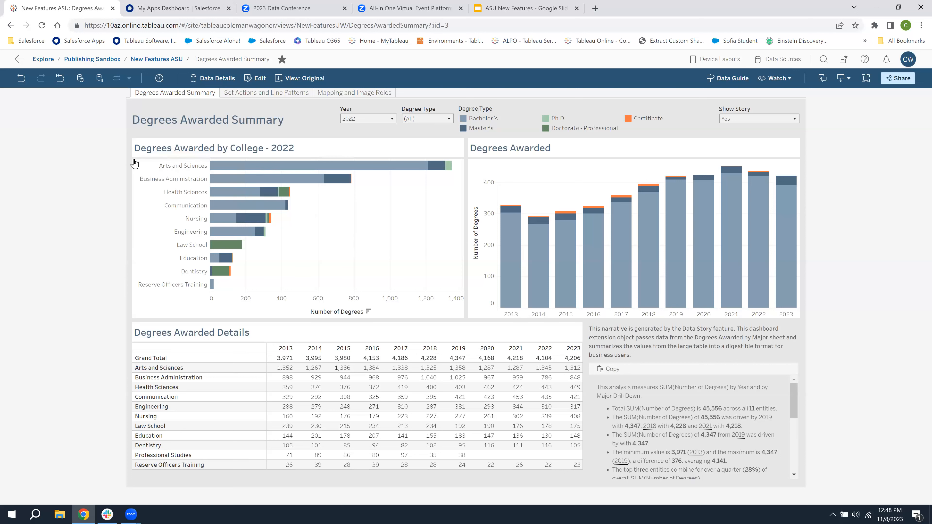
left_click(151, 186)
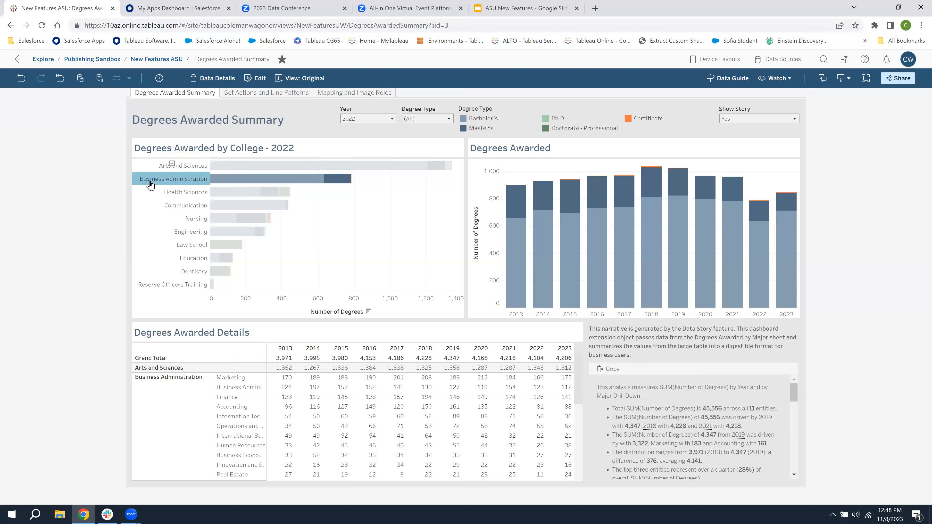
Open the workbook for editing and review the Parameter1 dashboard action that targets College Parameter, leaving it unedited
left_click(257, 85)
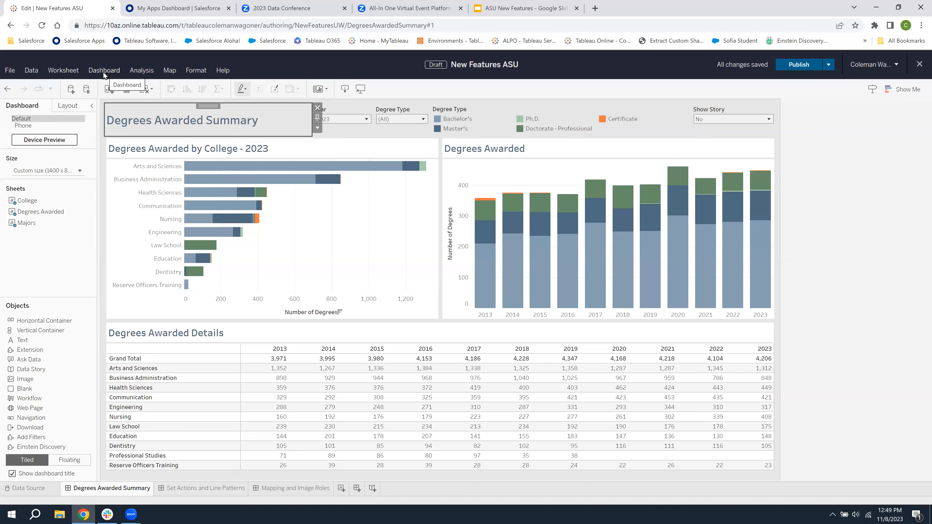
left_click(102, 70)
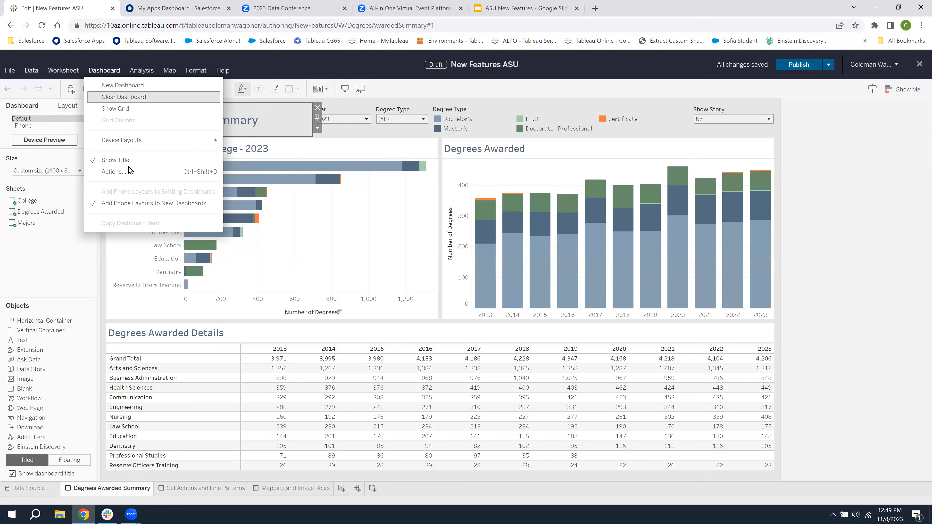
left_click(114, 172)
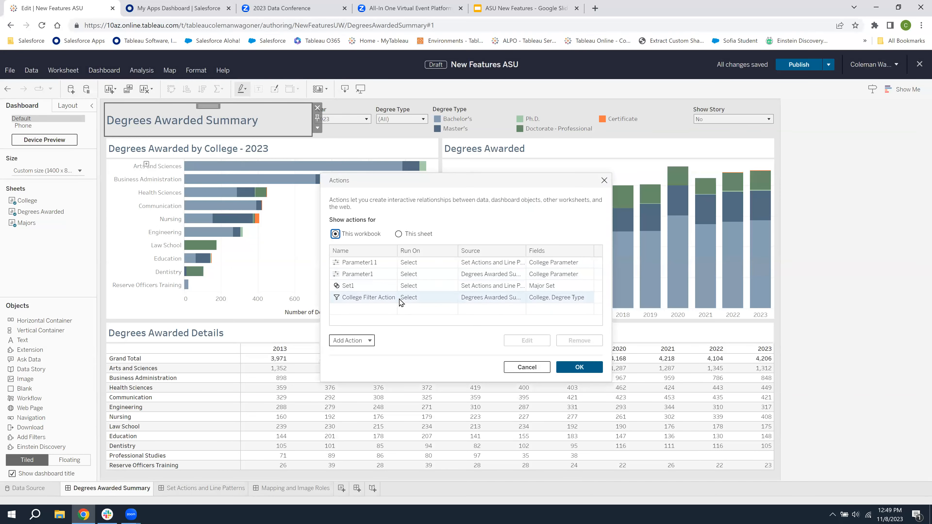
left_click(378, 275)
left_click(526, 339)
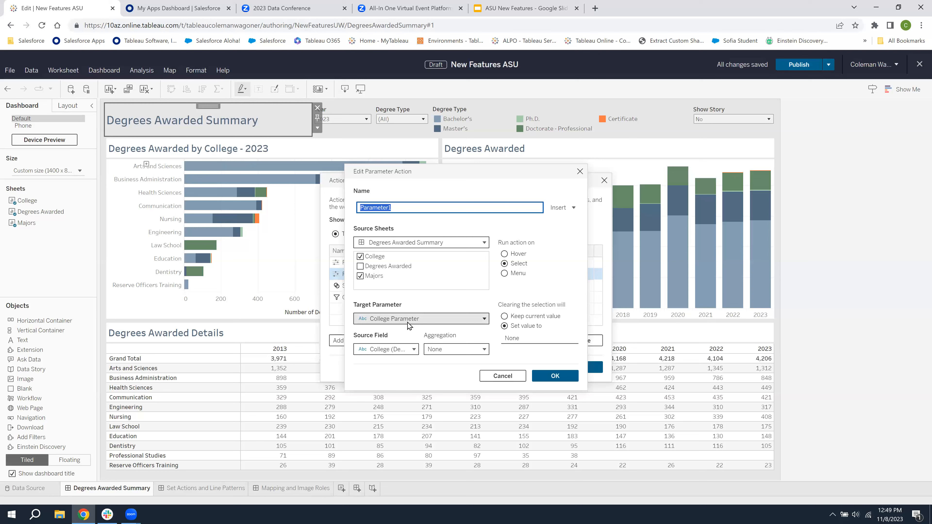
left_click(580, 171)
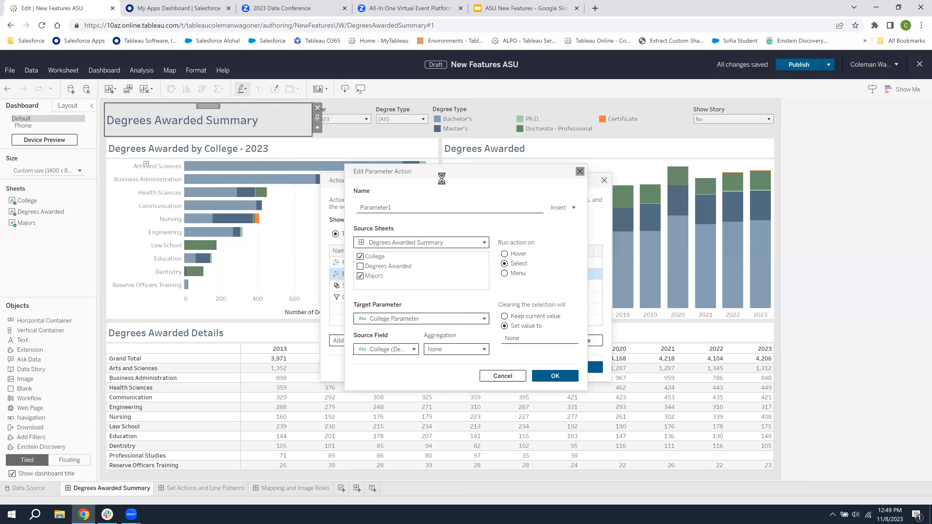
left_click(604, 180)
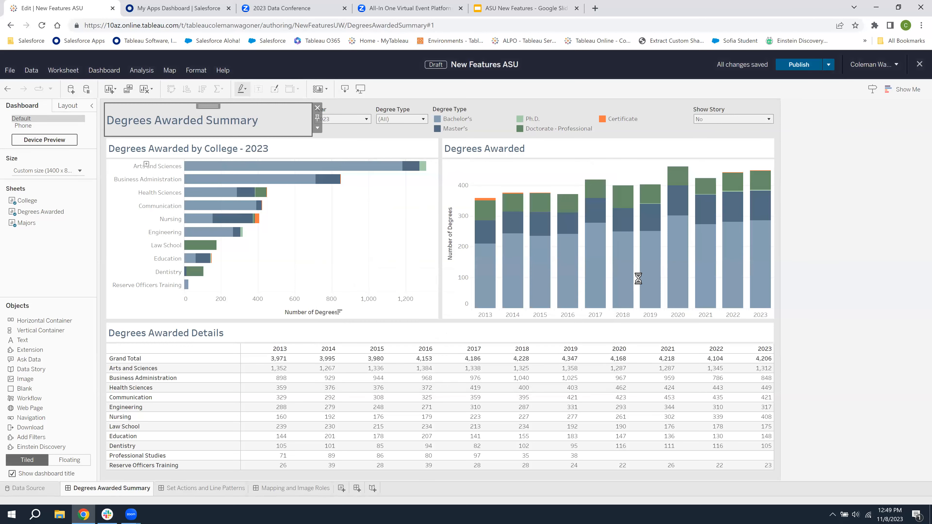
Go to the Majors sheet behind the Degrees Awarded Details table and examine the Major Drill Down field's formula
left_click(664, 342)
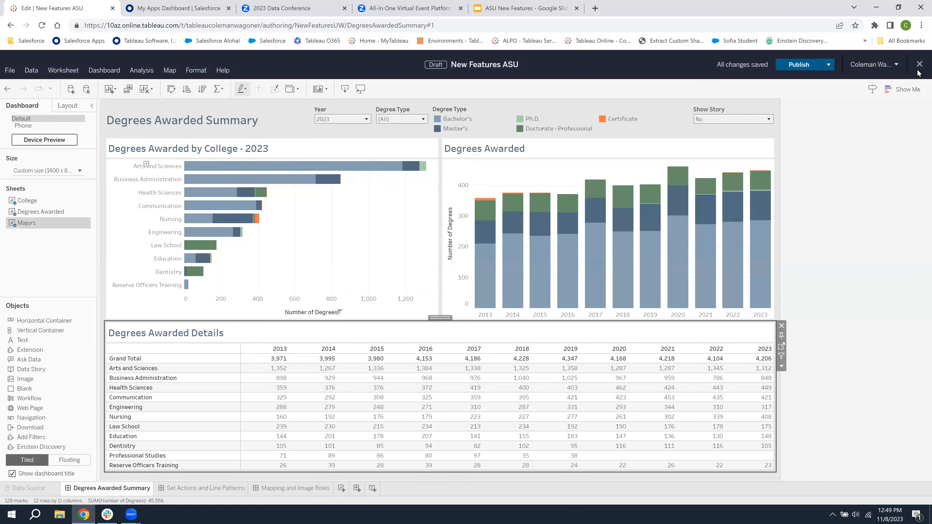
left_click(782, 348)
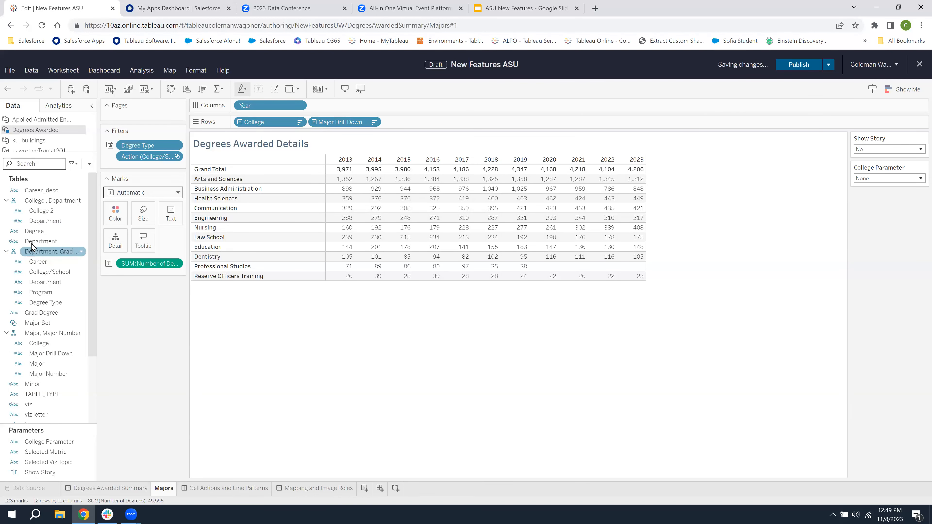
right_click(49, 351)
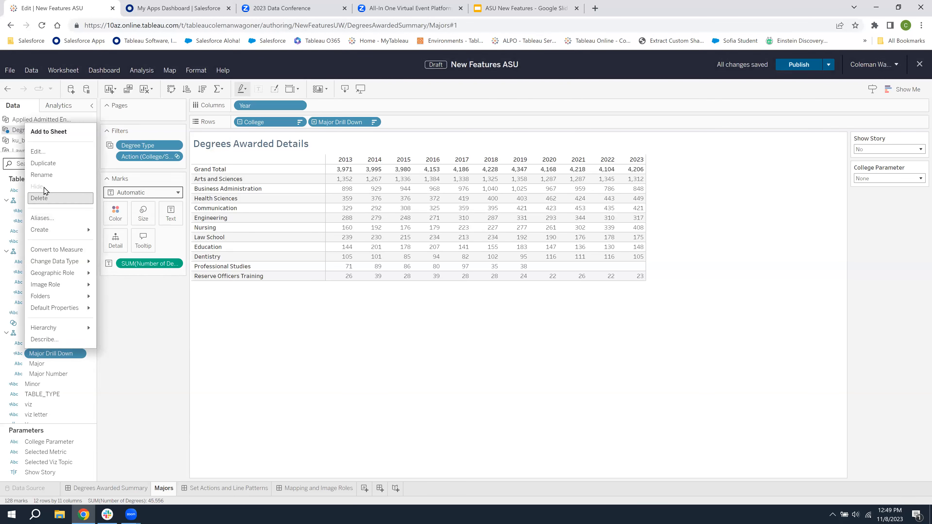
left_click(51, 152)
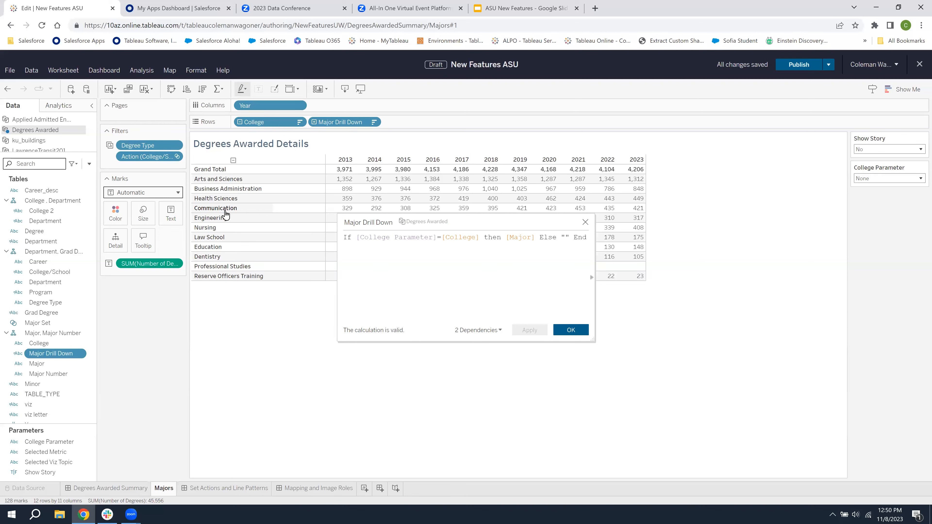
left_click(585, 222)
Return to the Degrees Awarded Summary dashboard and set Show Story to Yes
left_click(104, 488)
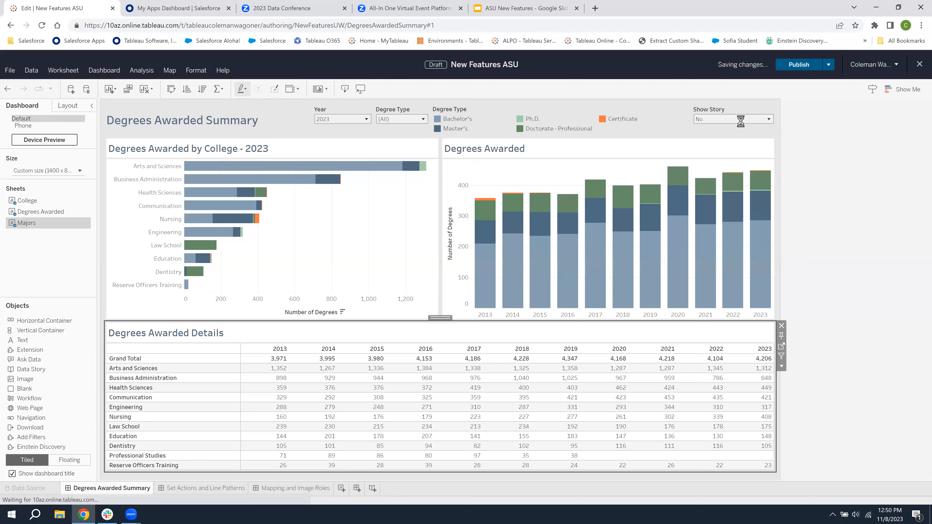
left_click(733, 124)
left_click(719, 135)
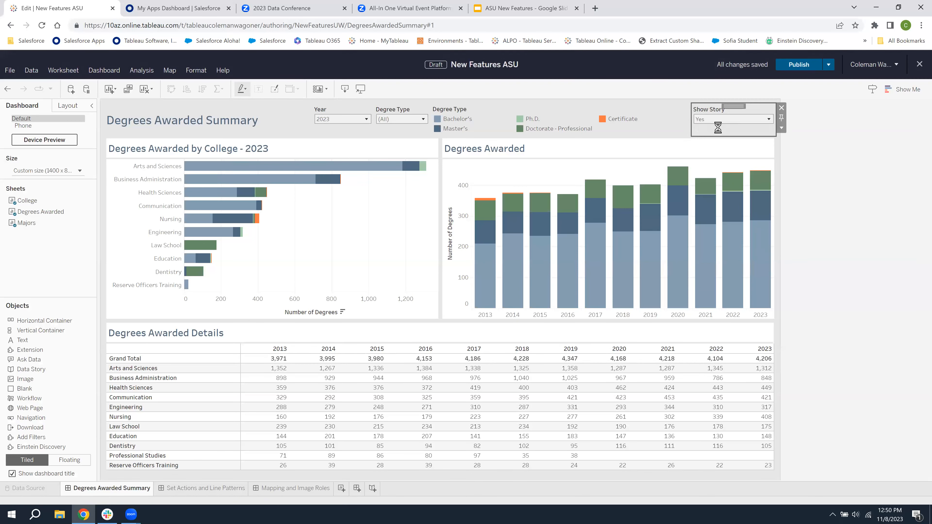
Select the vertical container holding the data story and examine which value controls its visibility
left_click(62, 107)
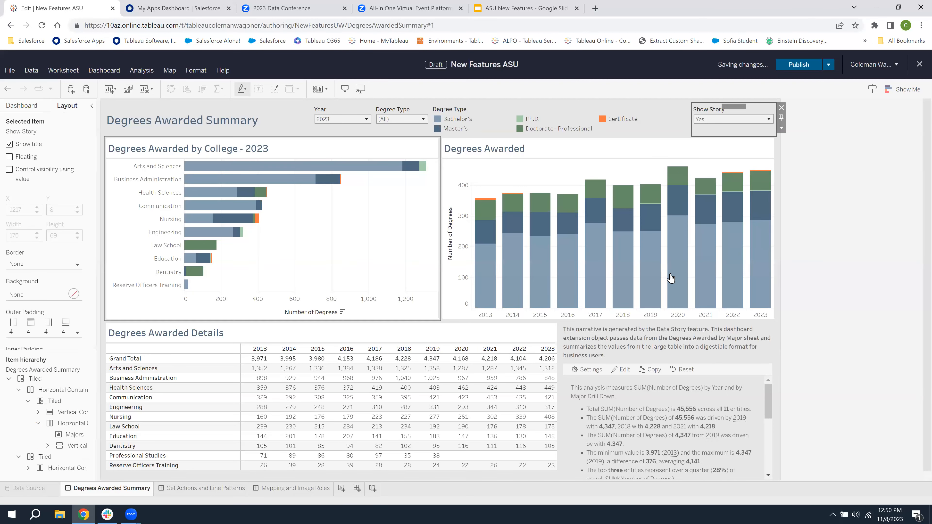
left_click(768, 340)
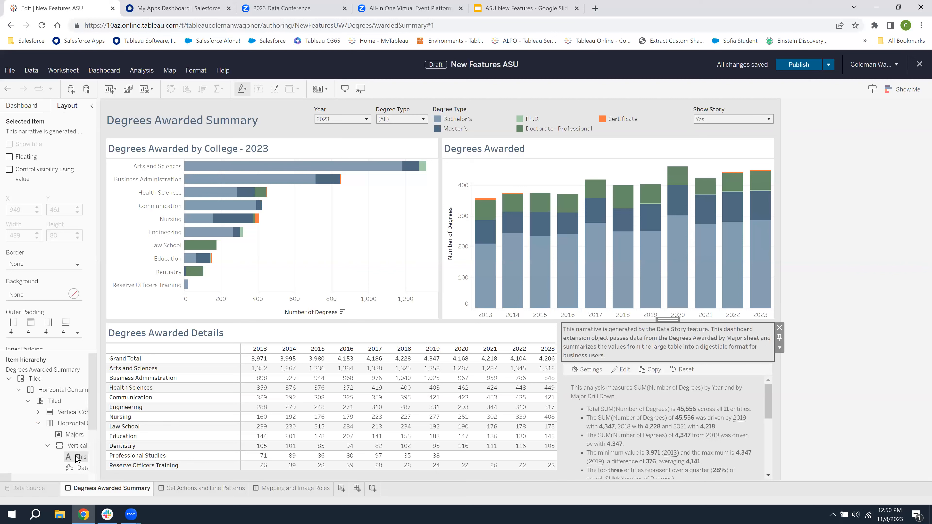
left_click(780, 348)
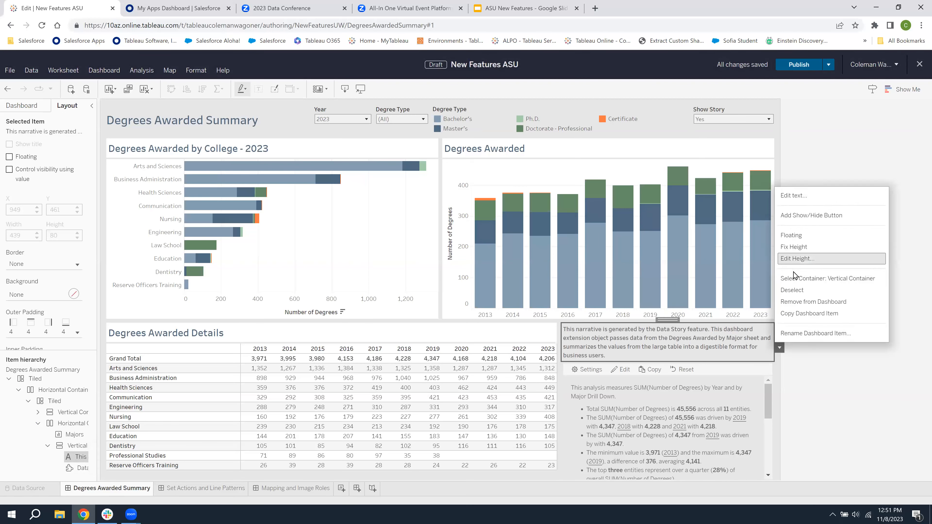
left_click(794, 280)
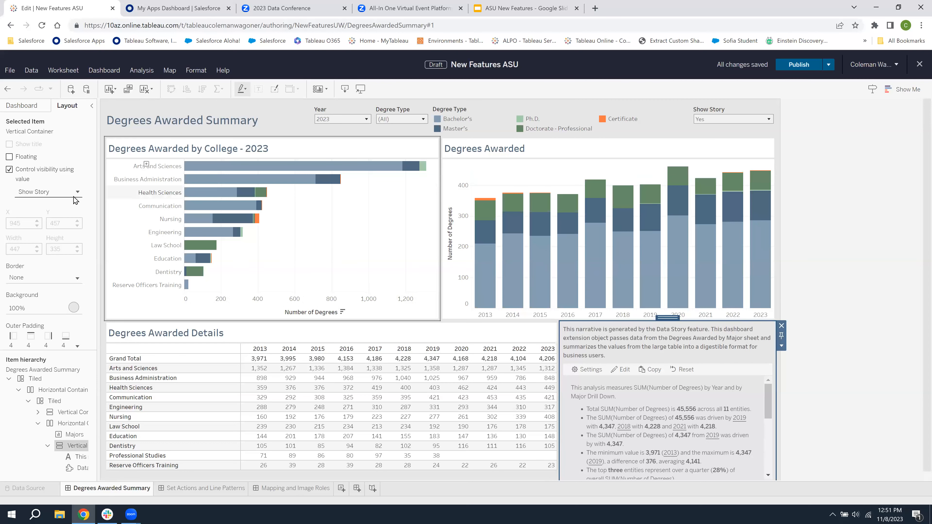
left_click(50, 195)
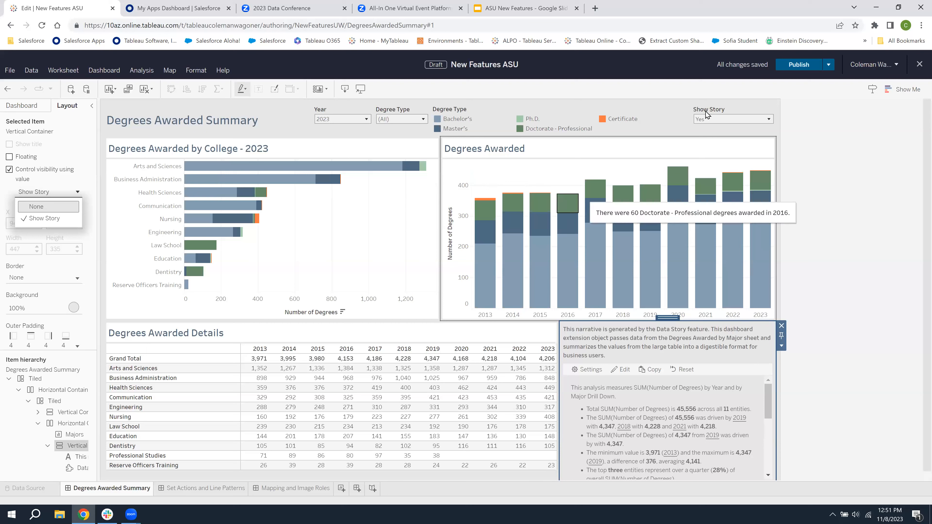
Test the story container's visibility by switching Show Story to No, back to Yes, and finally to No
left_click(717, 118)
left_click(702, 139)
left_click(709, 120)
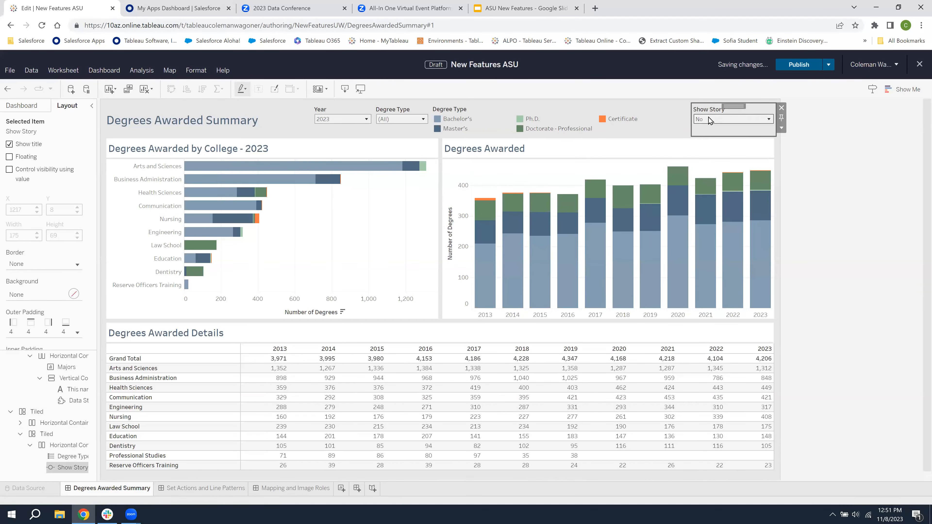
left_click(707, 129)
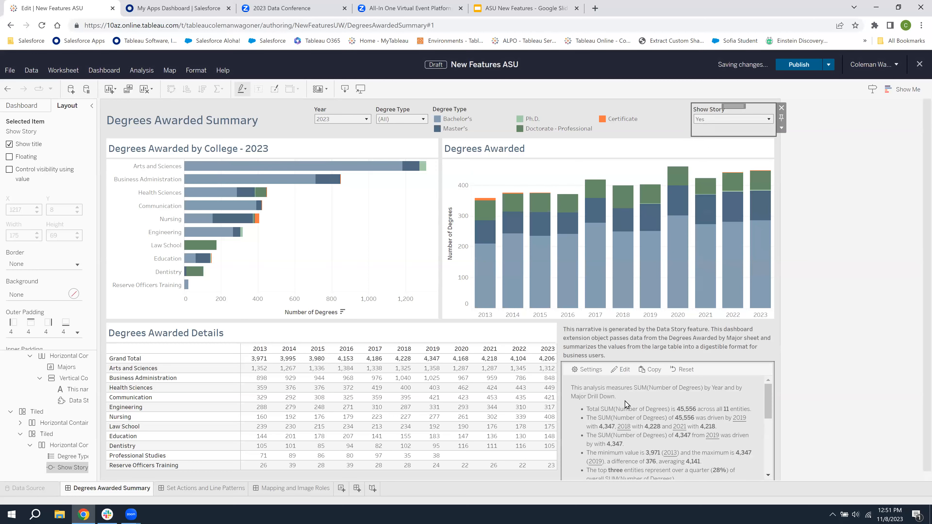
left_click(718, 120)
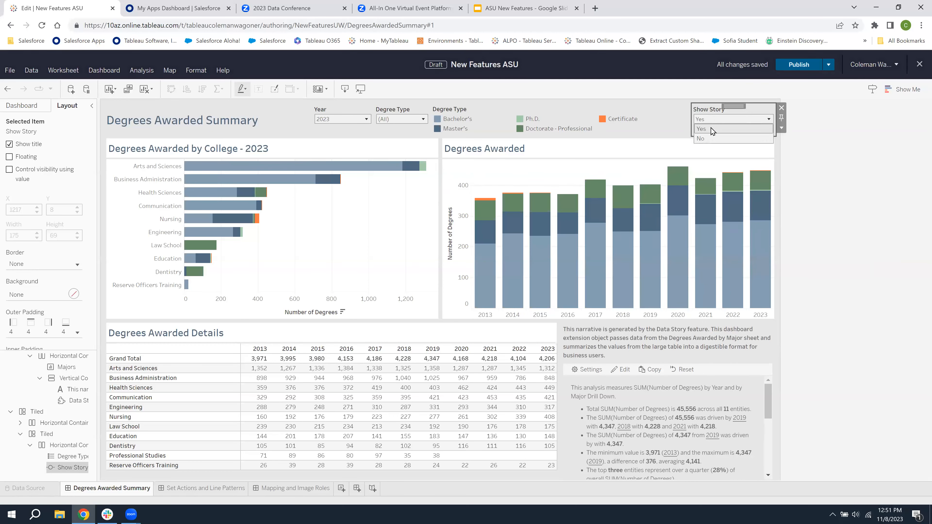
left_click(704, 138)
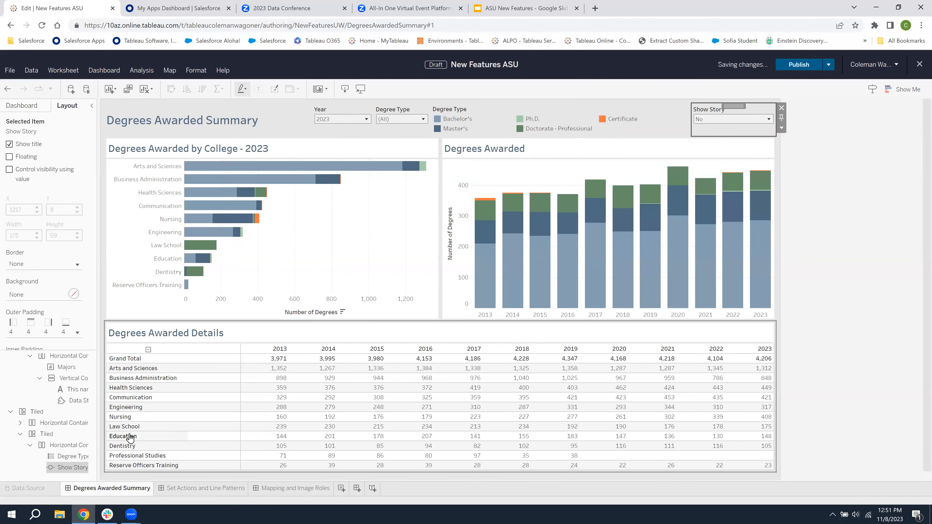
On the Set Actions and Line Patterns dashboard, test the set action by selecting two different groups of majors from Dentistry through Health Sciences
left_click(213, 490)
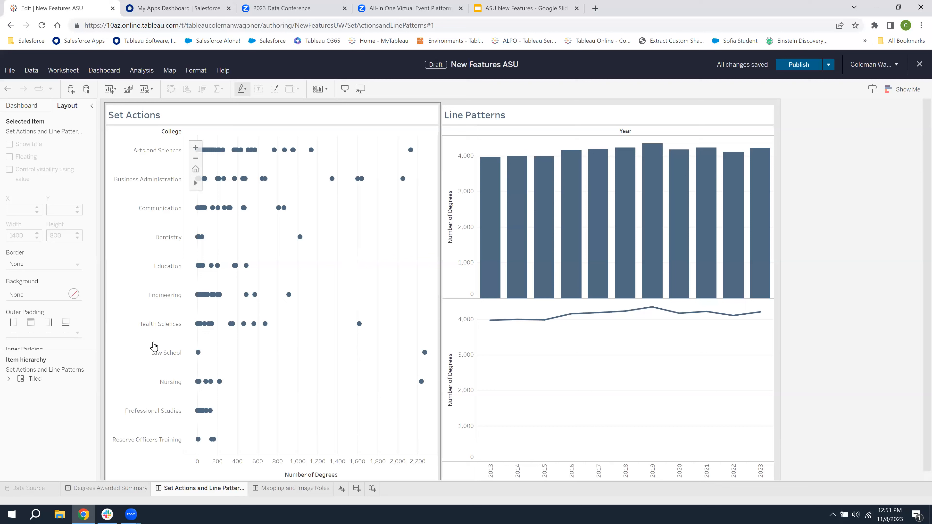
mouse_move(269, 238)
left_mouse_down()
mouse_move(206, 274)
mouse_move(312, 358)
left_mouse_up()
mouse_move(409, 293)
left_mouse_down()
mouse_move(281, 233)
mouse_move(229, 259)
left_mouse_up()
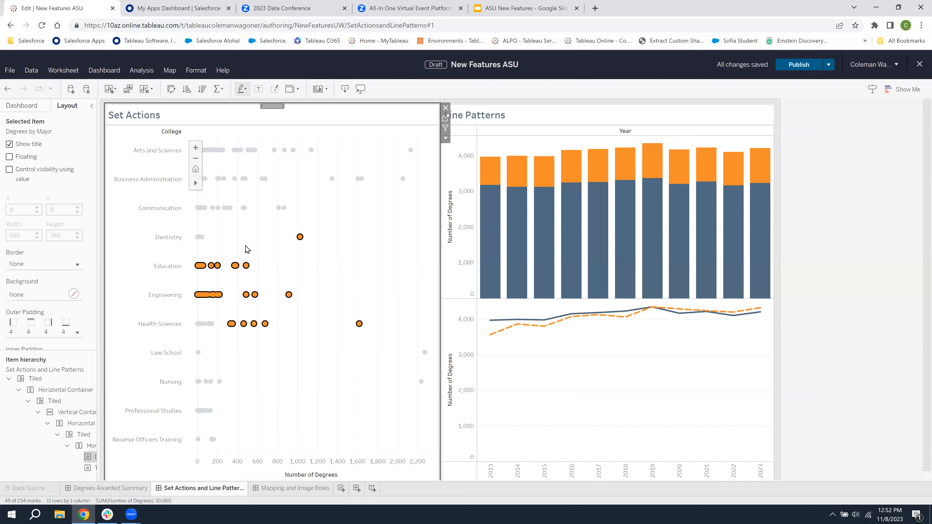
left_click(364, 223)
mouse_move(309, 210)
left_mouse_down()
mouse_move(265, 225)
mouse_move(270, 357)
mouse_move(368, 222)
mouse_move(293, 216)
left_mouse_up()
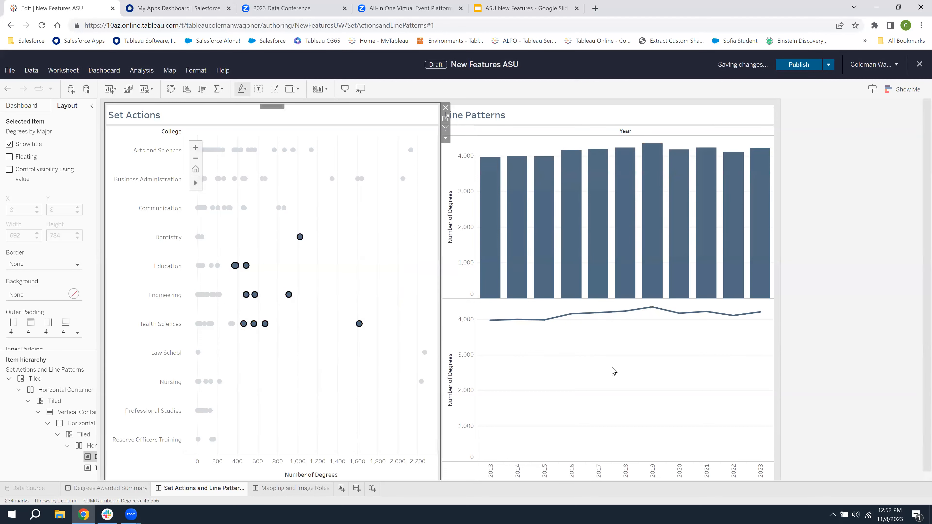
mouse_move(516, 341)
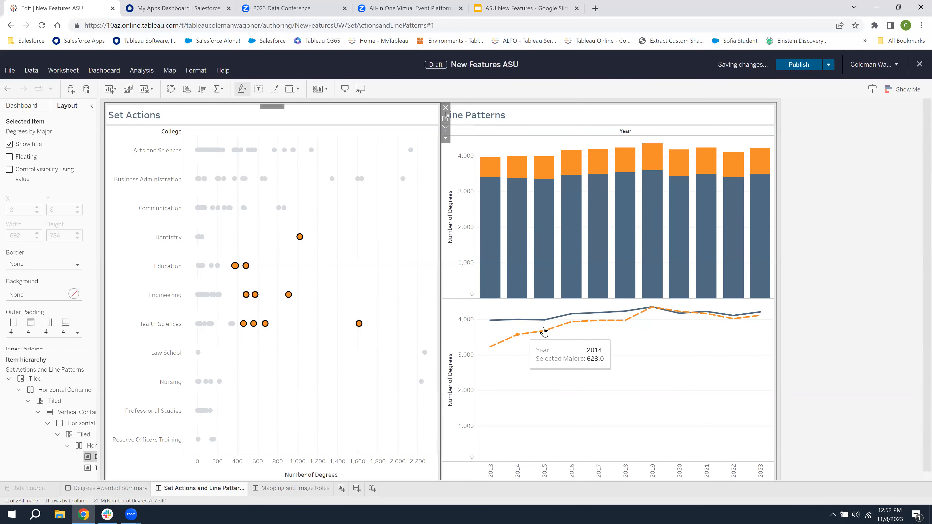
mouse_move(614, 327)
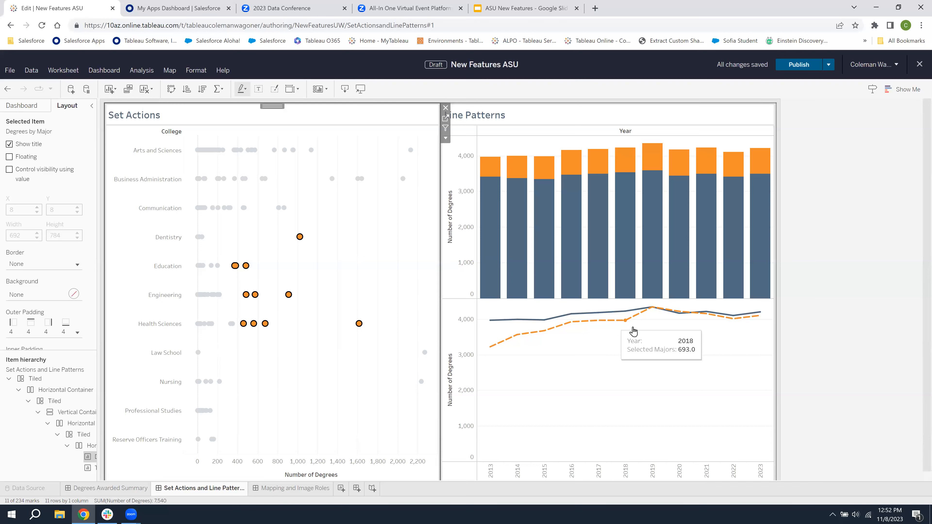
Go to the Trend sheet behind the Line Patterns chart and examine the line pattern options for the Selected Majors line
left_click(704, 346)
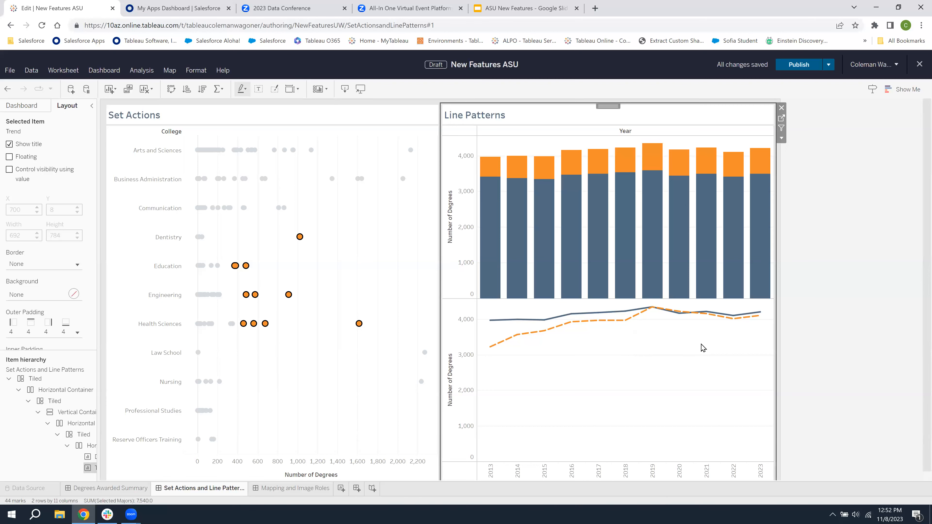
left_click(782, 119)
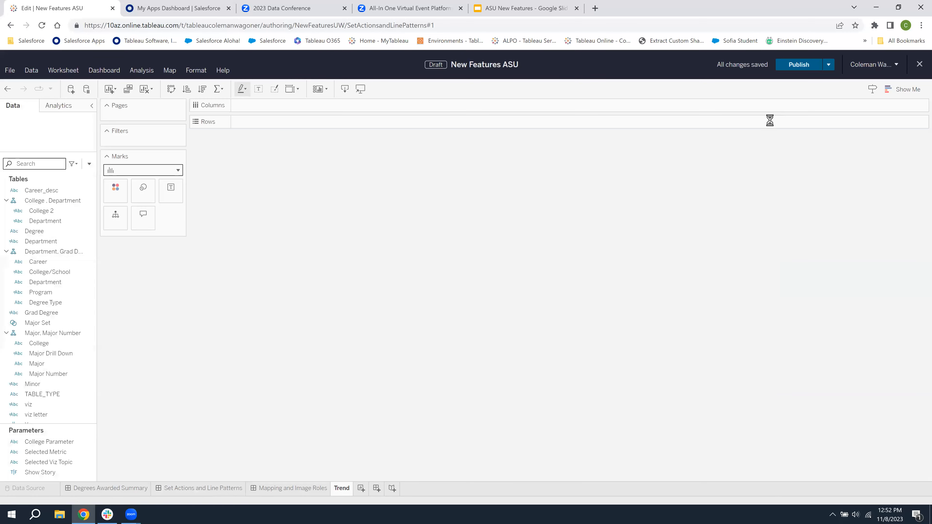
left_click(151, 325)
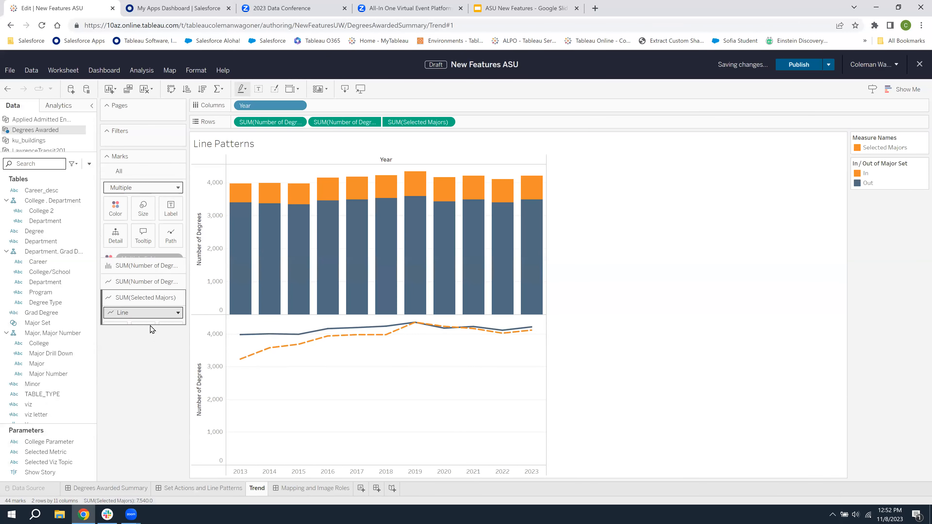
left_click(171, 289)
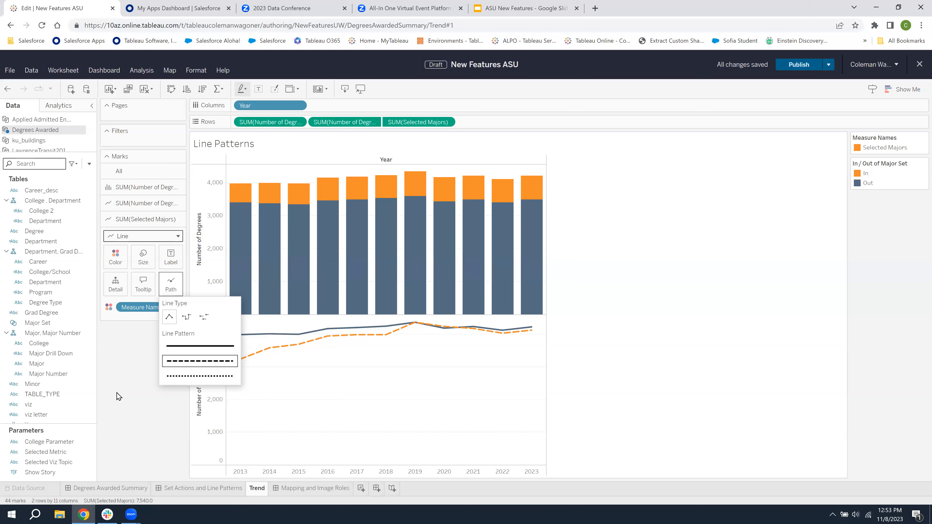
left_click(124, 385)
Examine the formula of the Selected Majors calculated field and close it without changes
scroll(67, 357, "down", 3)
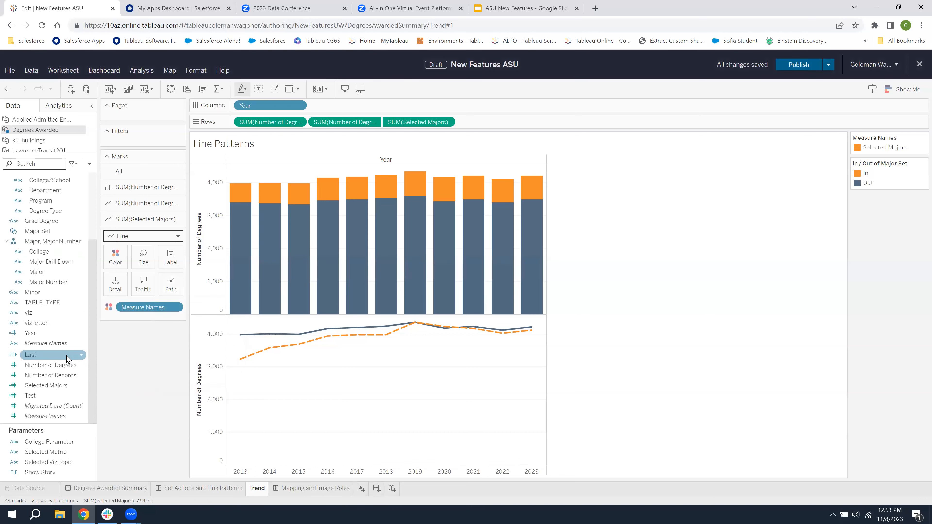
right_click(53, 391)
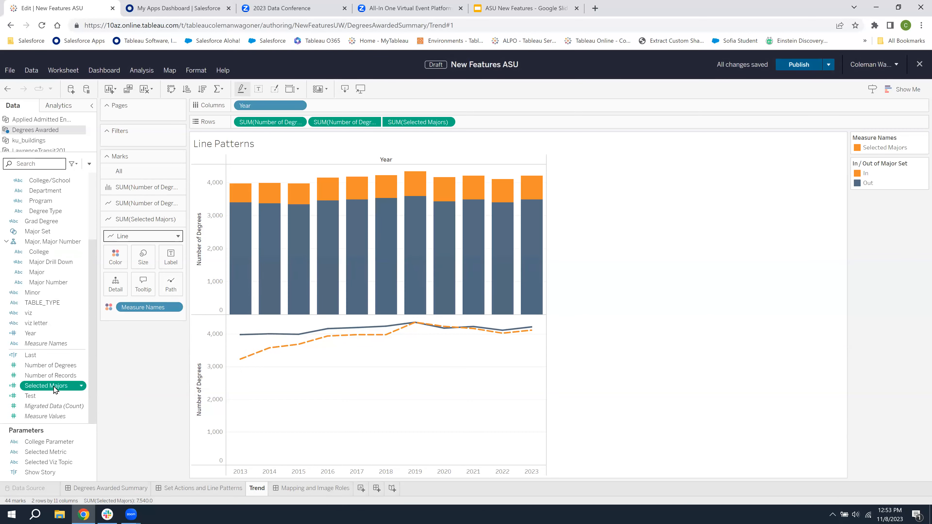
left_click(51, 216)
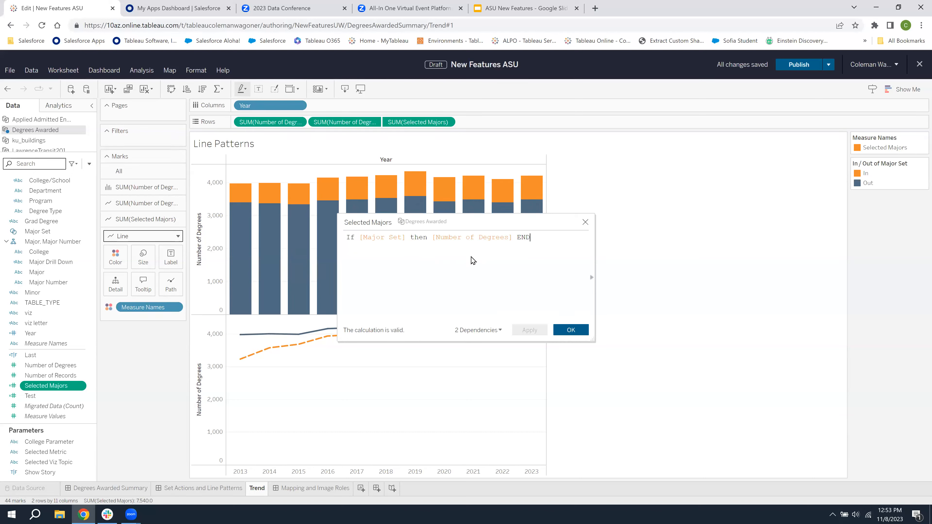
left_click(586, 222)
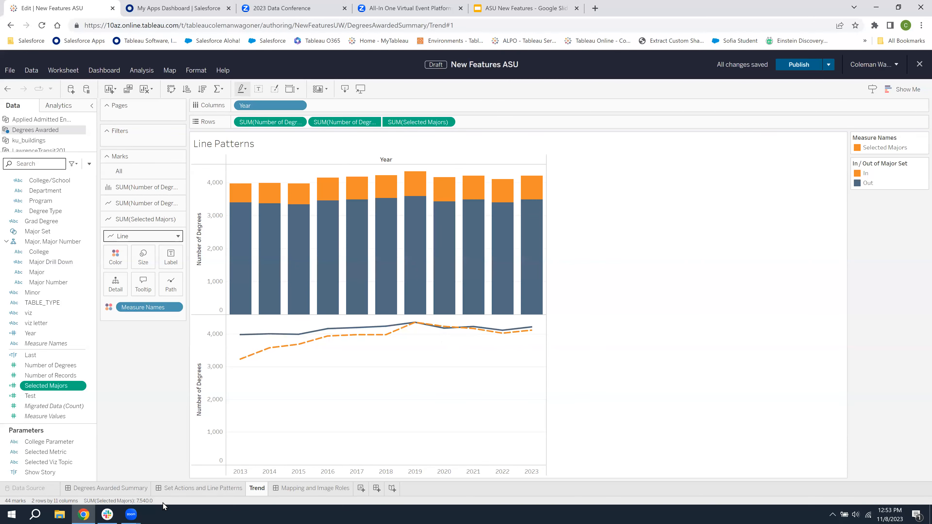
Go to the Mapping and Image Roles dashboard to view its map layers and state flag chart
left_click(134, 489)
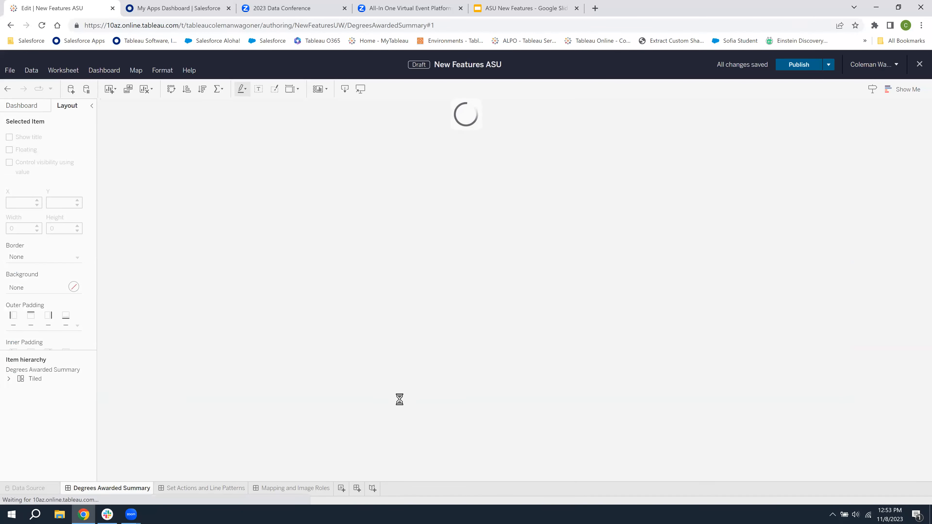
left_click(214, 488)
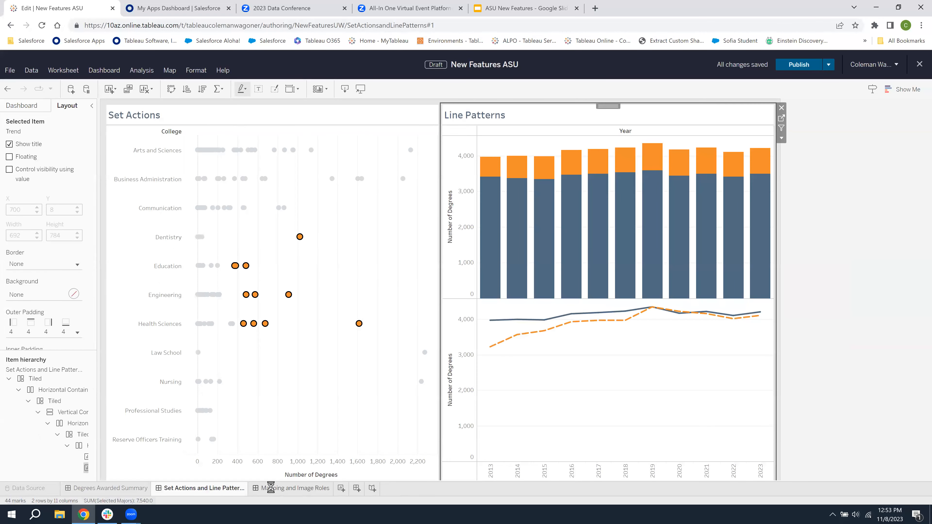
left_click(271, 488)
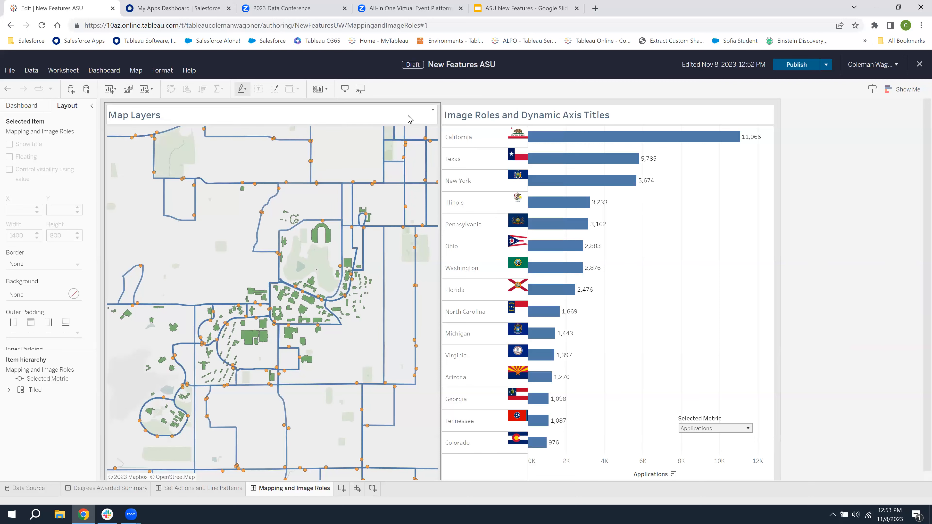
Create a new worksheet and map the Building geometry field from the ku_buildings data source
left_click(341, 489)
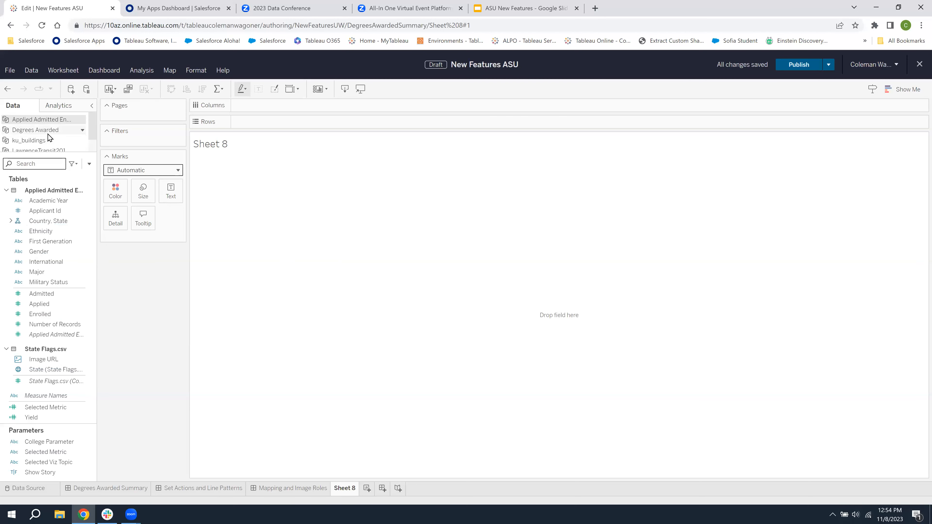
left_click(43, 141)
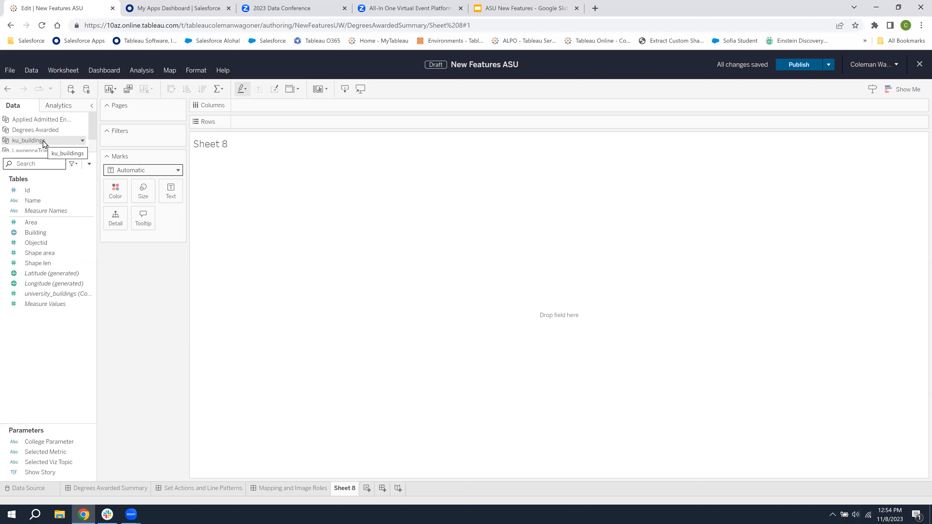
left_click(44, 232)
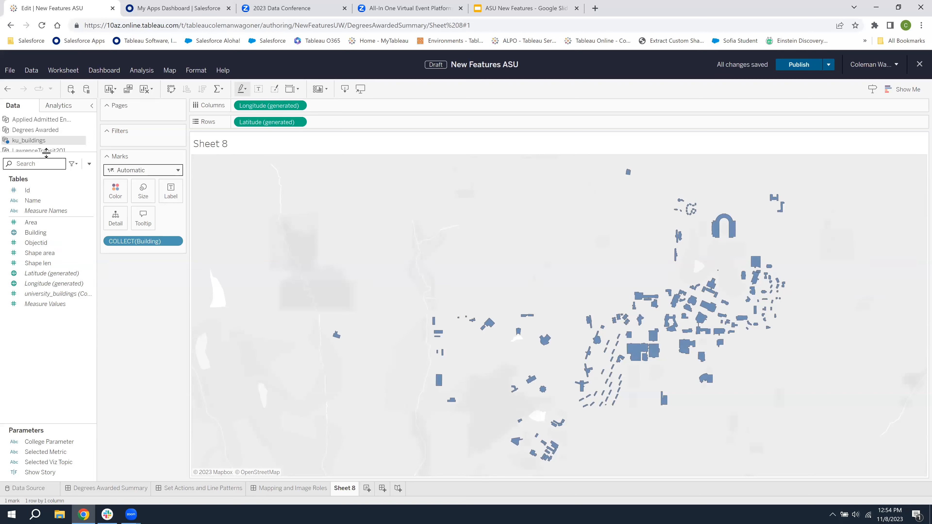
Add the Routes field from the first LawrenceTransit2018 data source to the buildings map as a new marks layer
left_click_drag(47, 153, 42, 190)
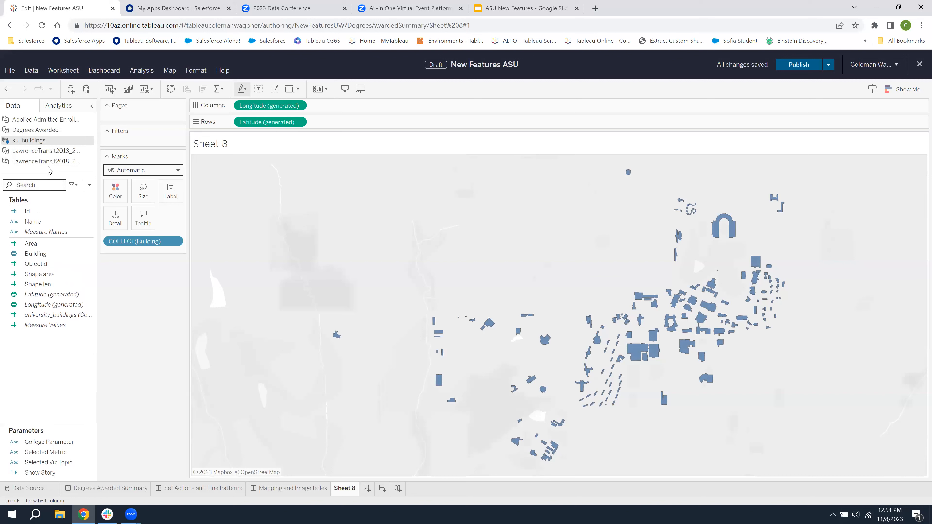
left_click(48, 152)
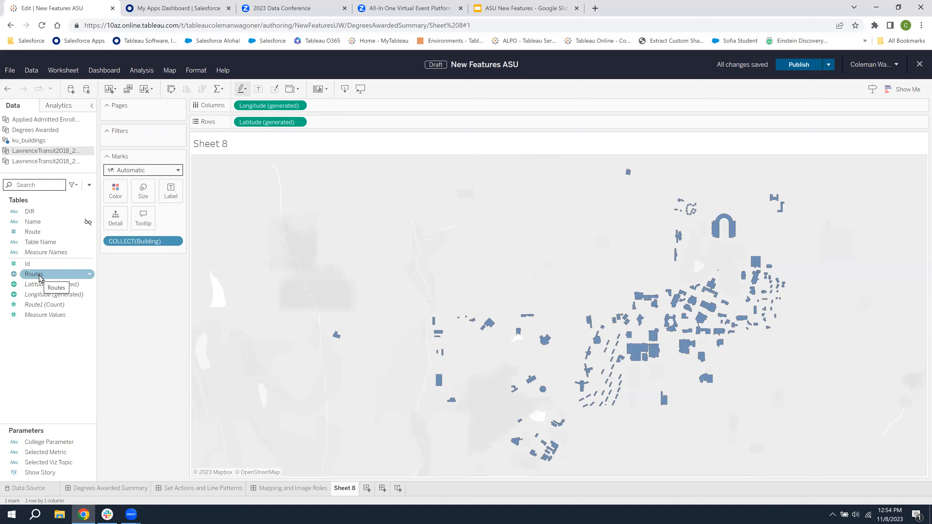
left_click_drag(40, 278, 278, 155)
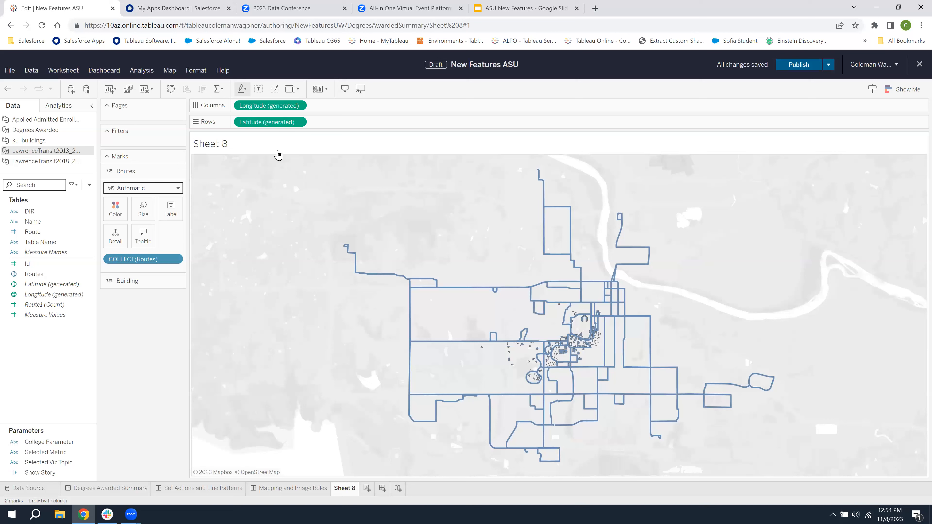
Color the Building layer orange on the campus map
mouse_move(571, 266)
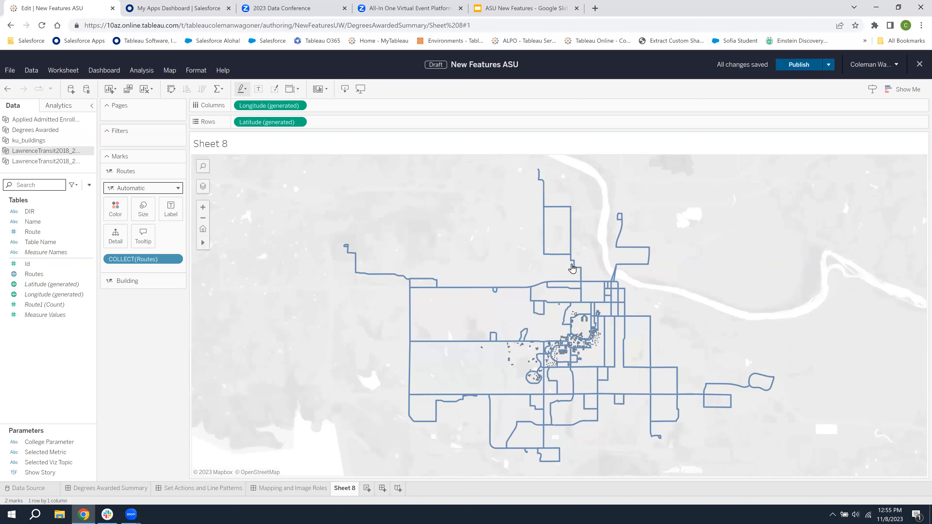
left_click(219, 244)
left_click_drag(644, 381, 555, 318)
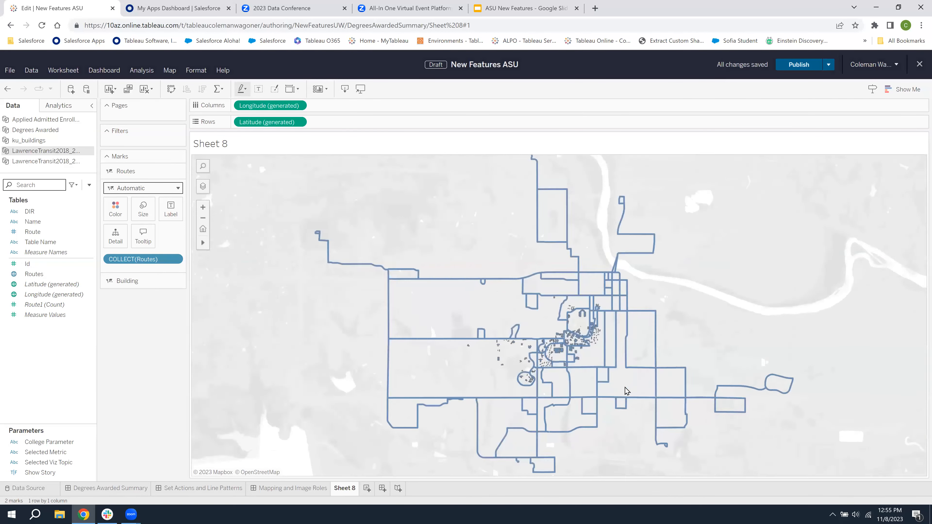
left_click(126, 281)
left_click(121, 235)
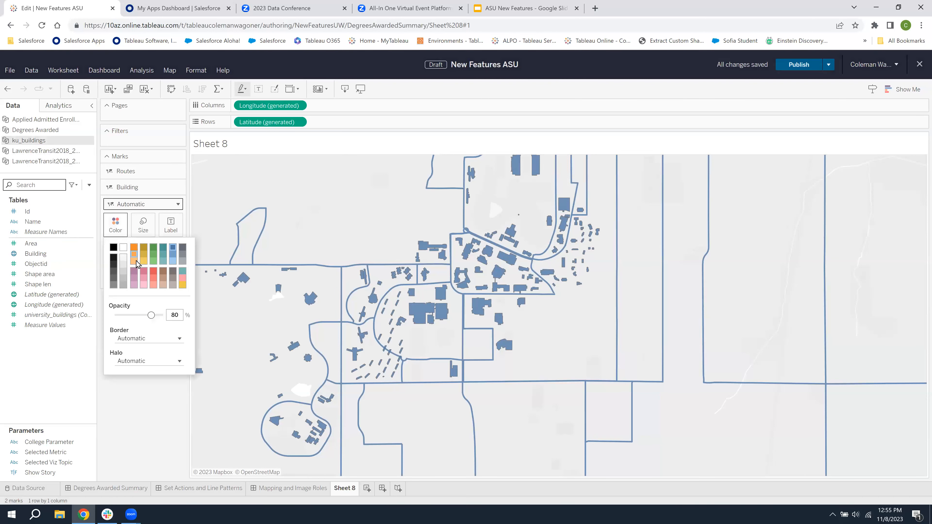
left_click(134, 252)
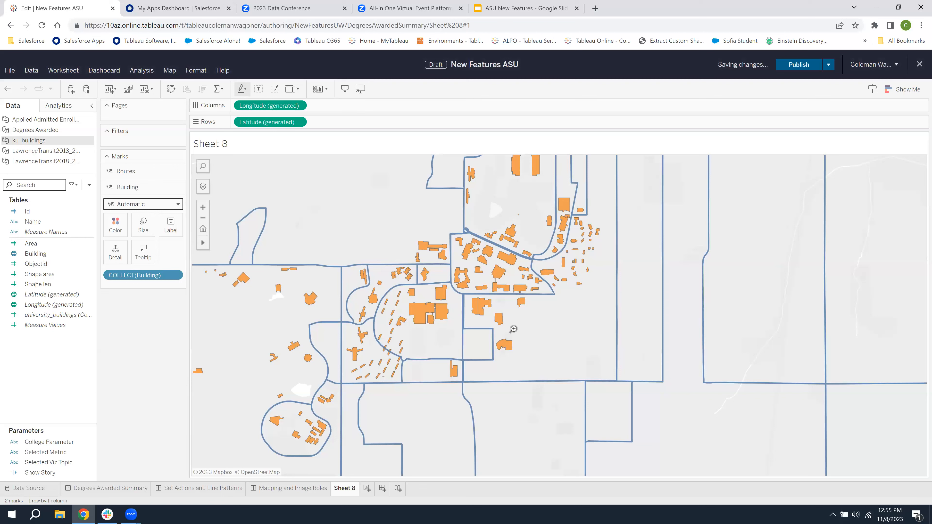
Add Bus Stops from the second LawrenceTransit2018 data source as another marks layer and color its points green
left_click(34, 161)
left_click(54, 234)
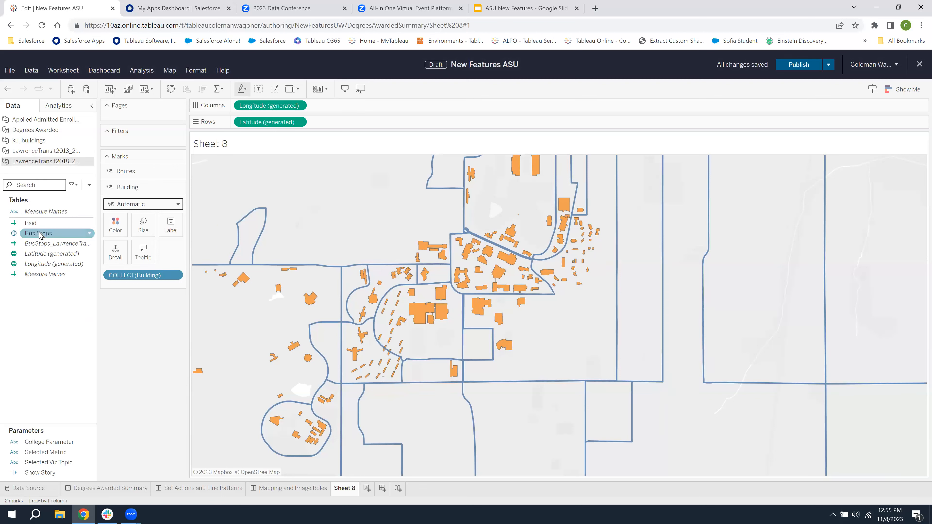
left_click_drag(54, 233, 271, 156)
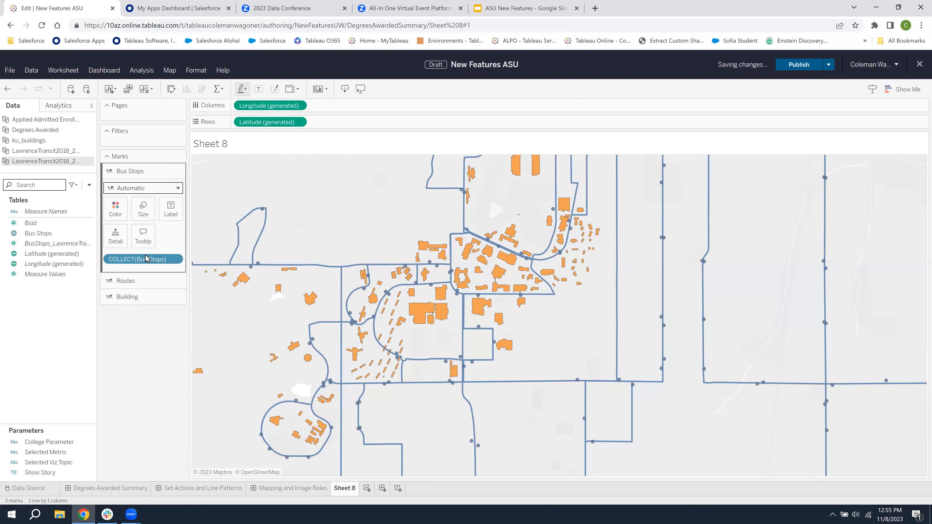
left_click(120, 214)
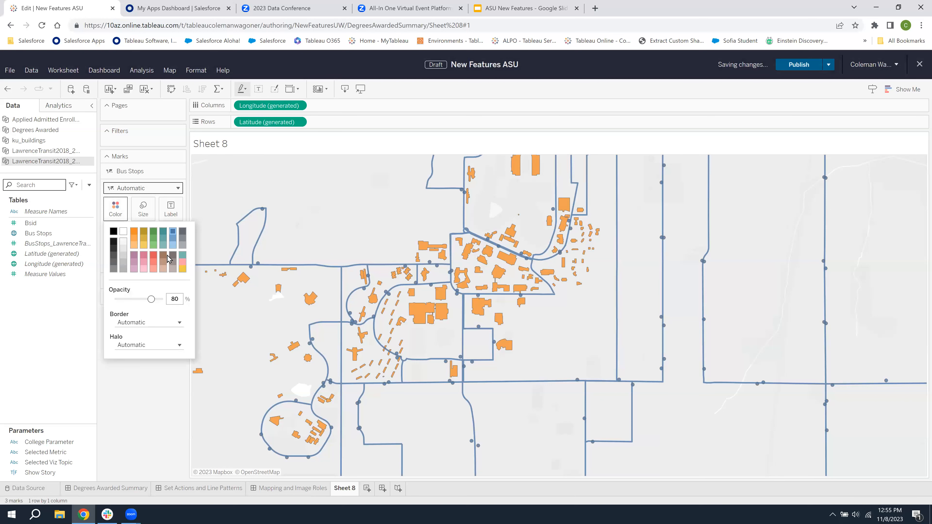
left_click(153, 256)
left_click(154, 232)
left_click(226, 168)
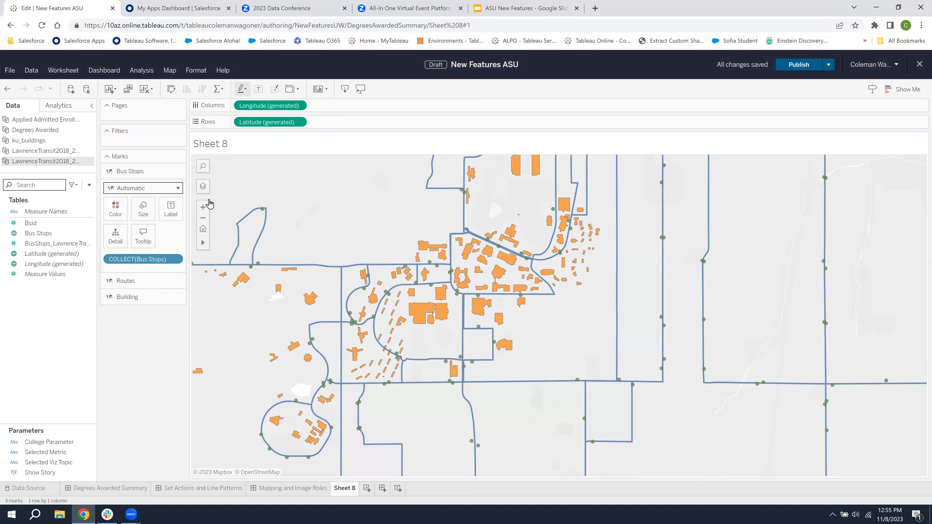
Test the map's layer control by hiding the Bus Stops and Routes layers and showing both again
left_click(203, 188)
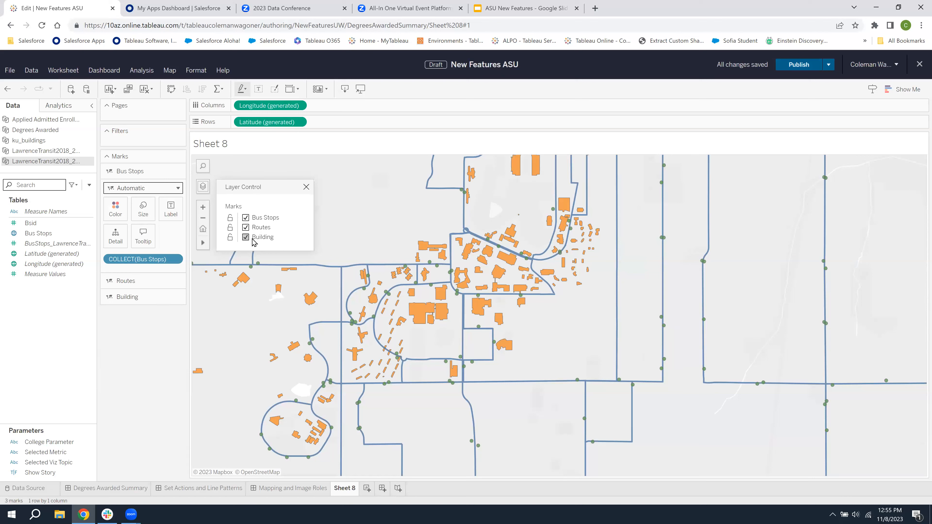
left_click(245, 218)
left_click(245, 228)
left_click(246, 228)
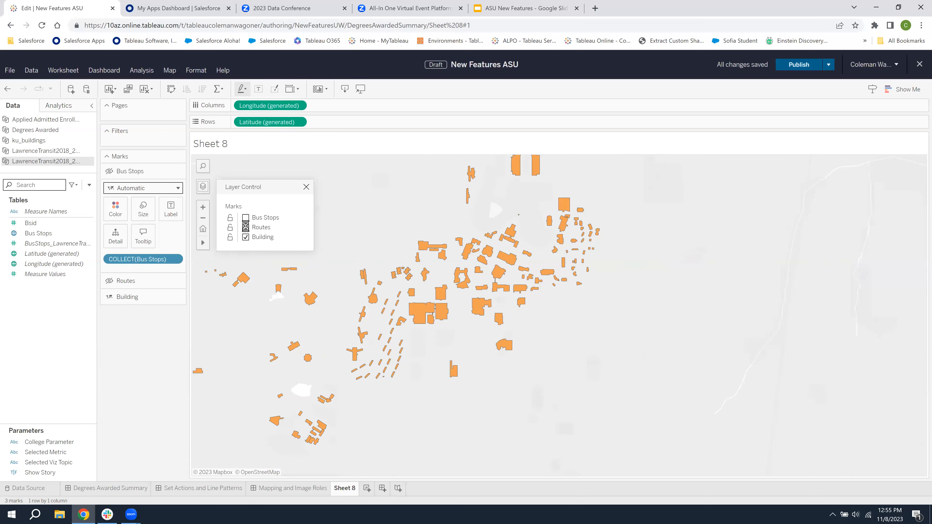
left_click(245, 218)
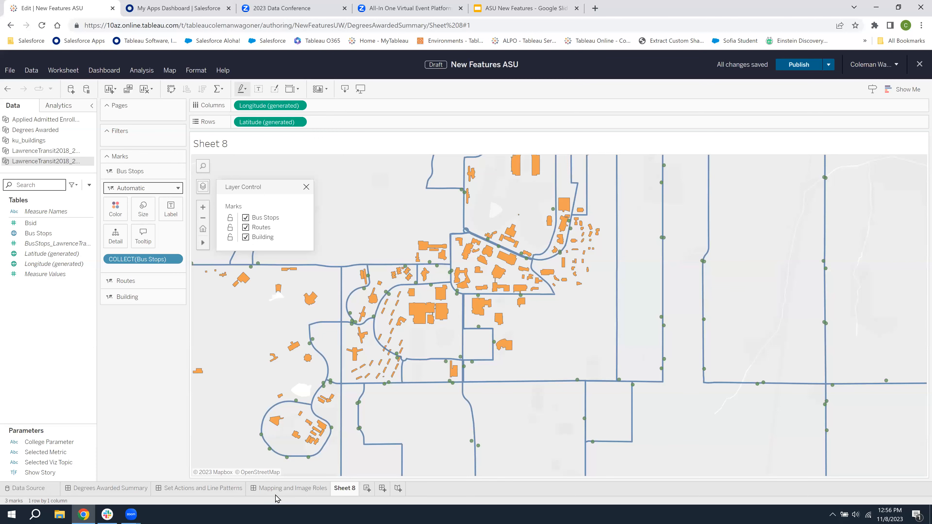
Go to the Image Roles worksheet from the Mapping and Image Roles dashboard
left_click(299, 489)
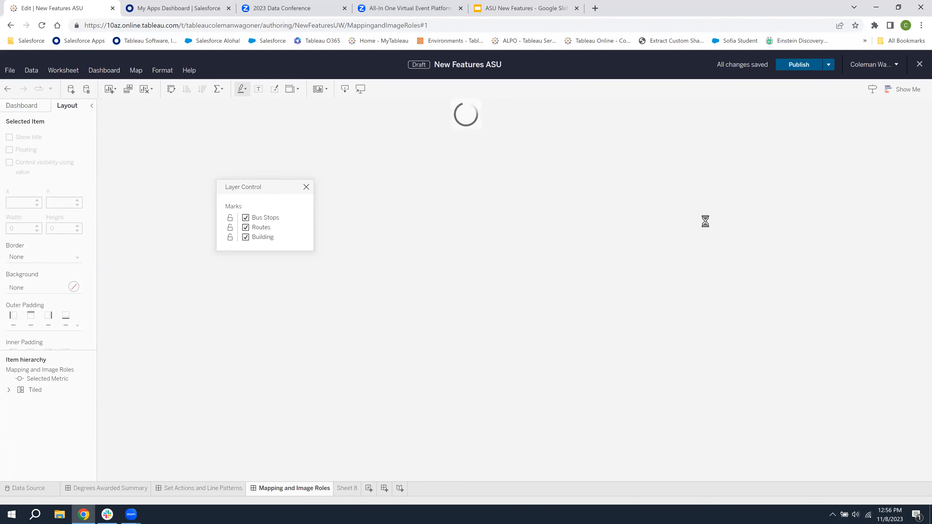
left_click(749, 179)
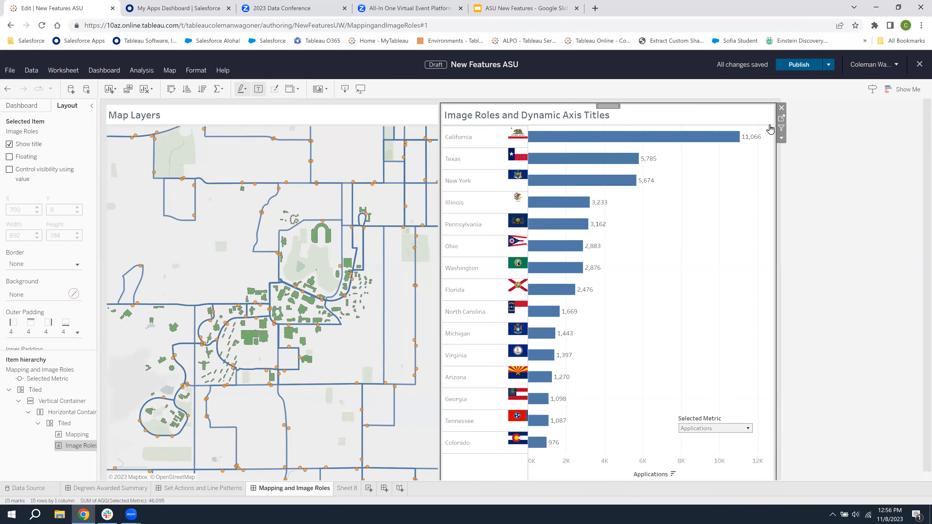
left_click(782, 122)
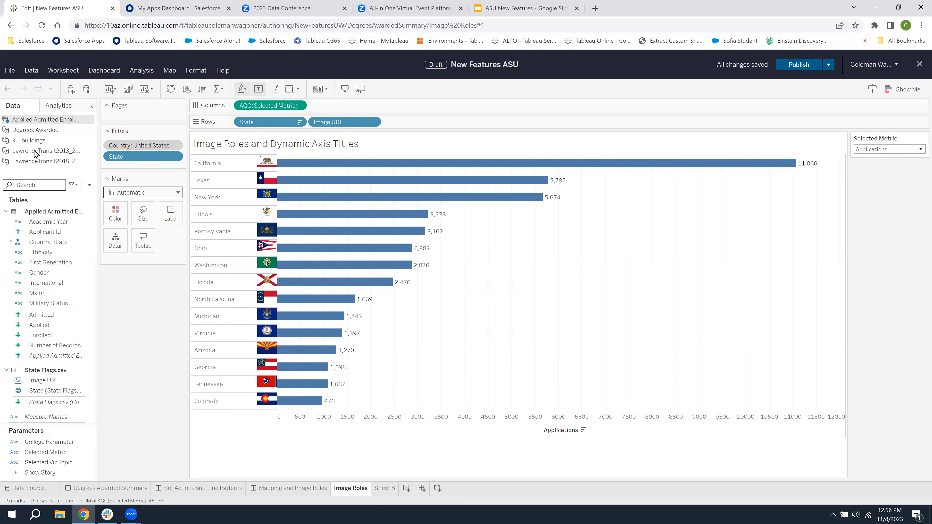
Set the Image URL field's image role to None and widen the Image URL column in the chart
right_click(44, 385)
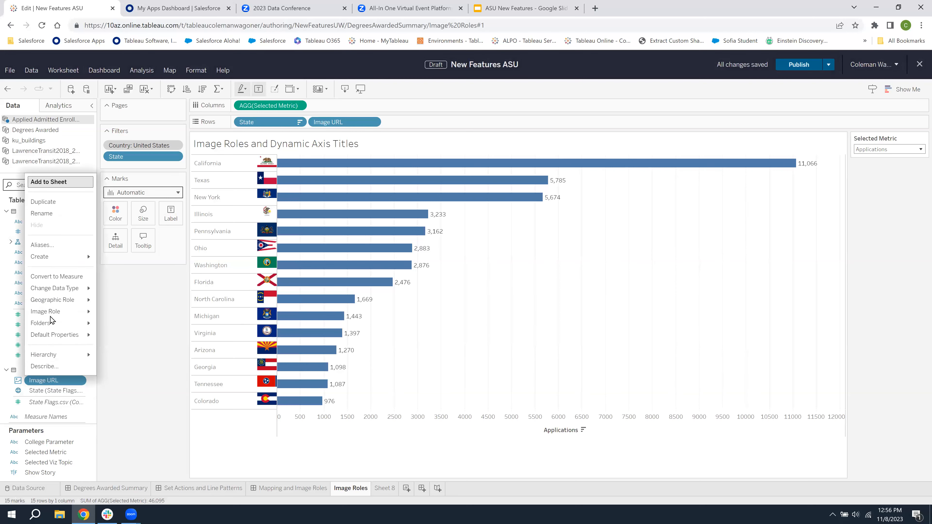
mouse_move(79, 293)
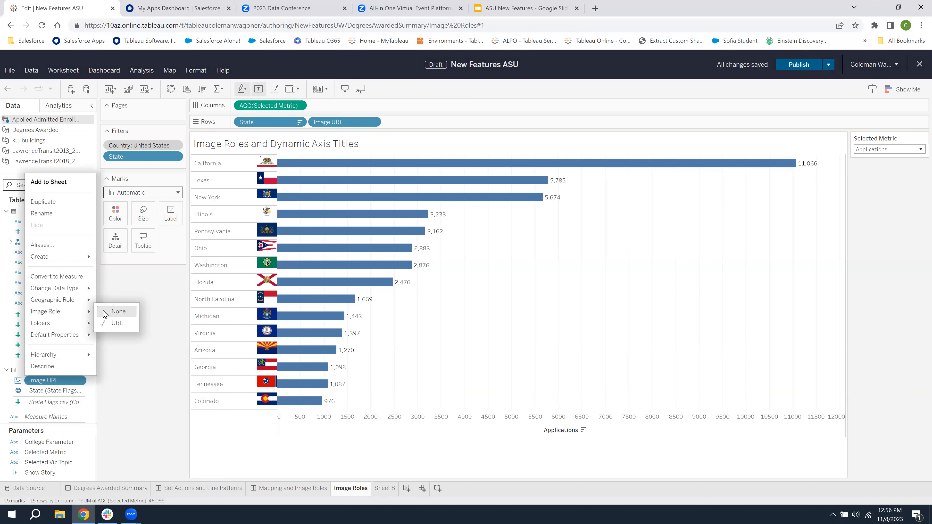
left_click(104, 311)
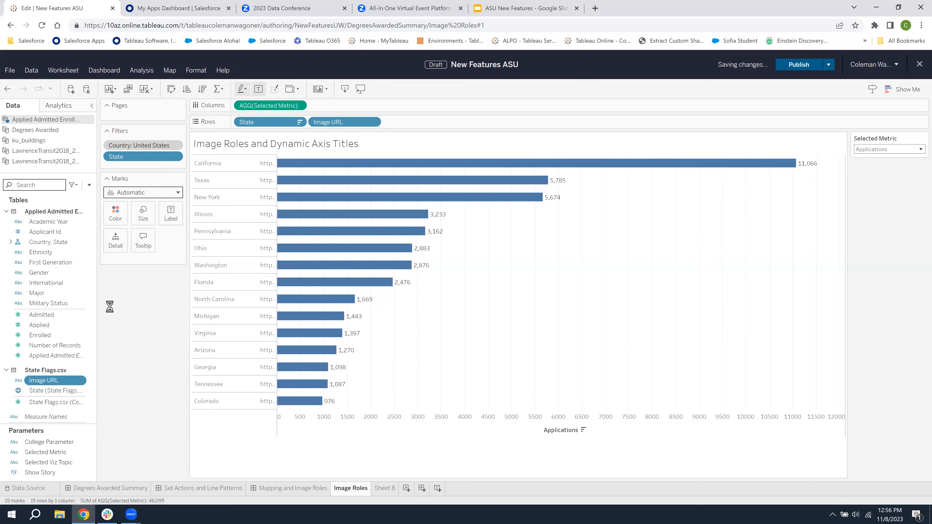
left_click_drag(277, 231, 337, 239)
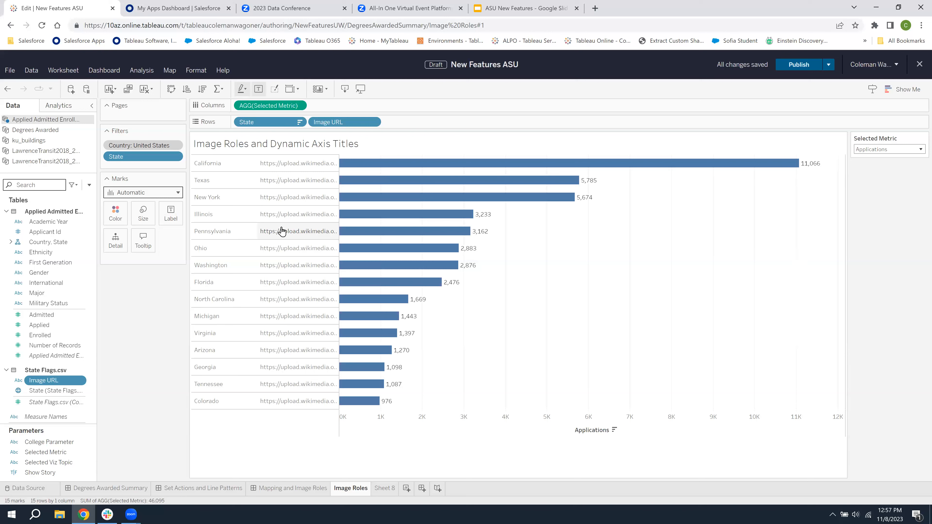
Assign the URL image role to the Image URL field
left_click(83, 380)
mouse_move(76, 312)
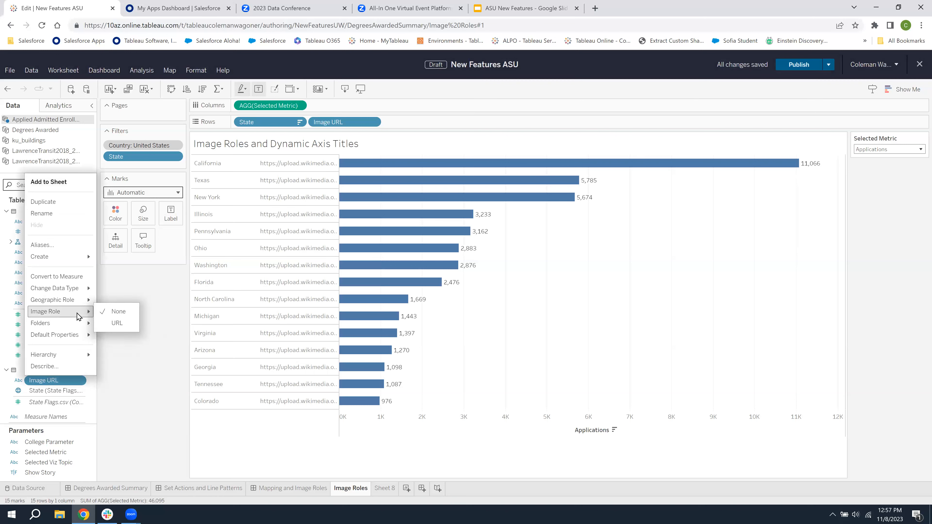
left_click(114, 324)
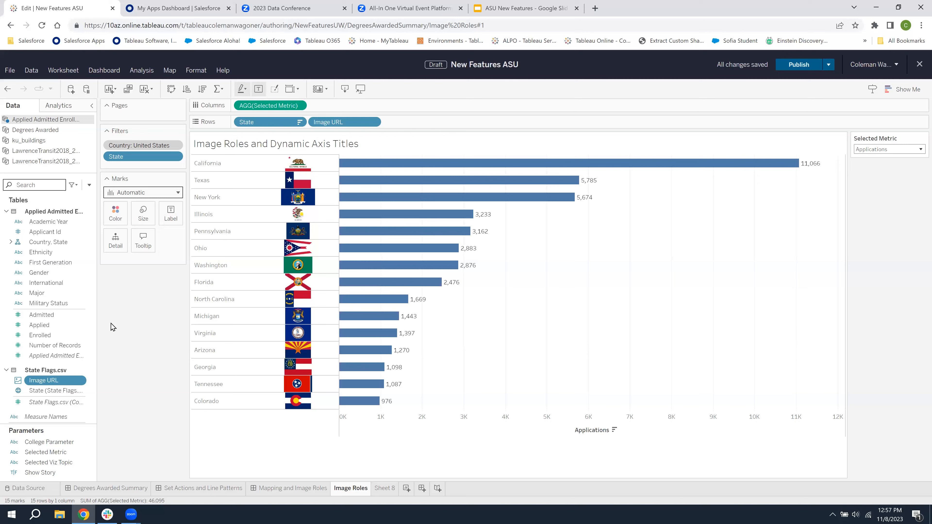
Switch the Selected Metric parameter to Enrollment
left_click(875, 150)
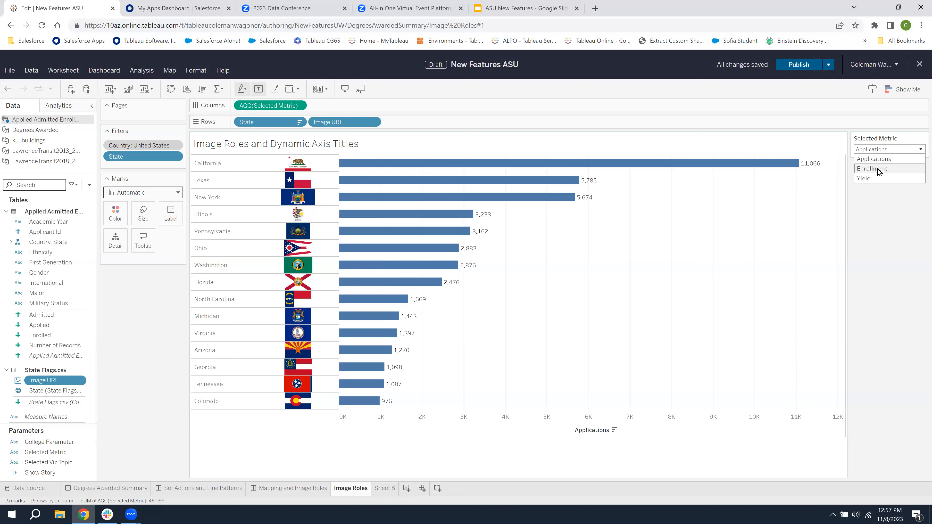
left_click(873, 169)
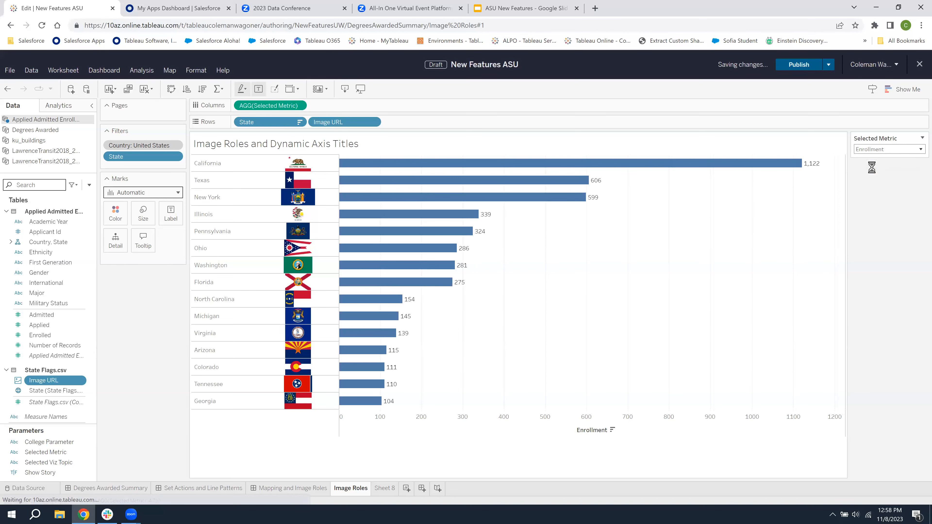
left_click(879, 150)
left_click(881, 169)
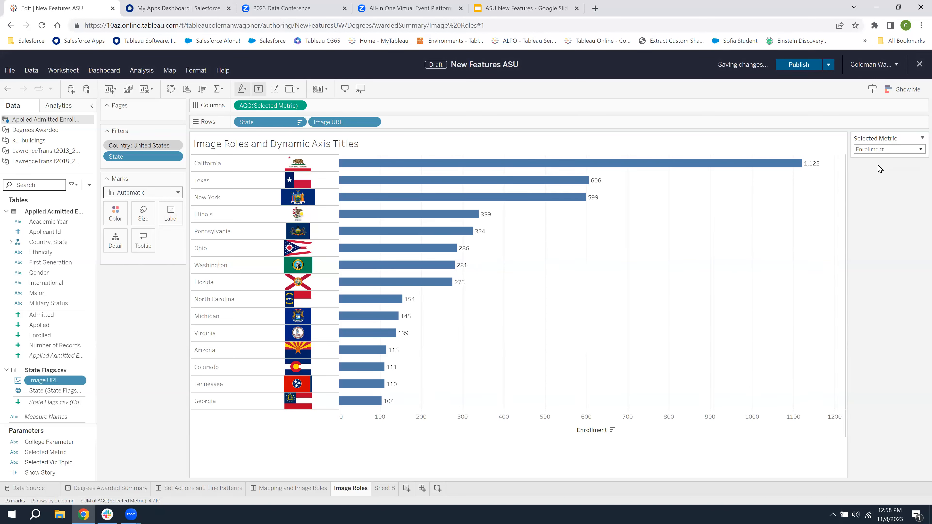
Set the chart's horizontal axis title to take its value from the Selected Metric parameter
right_click(581, 432)
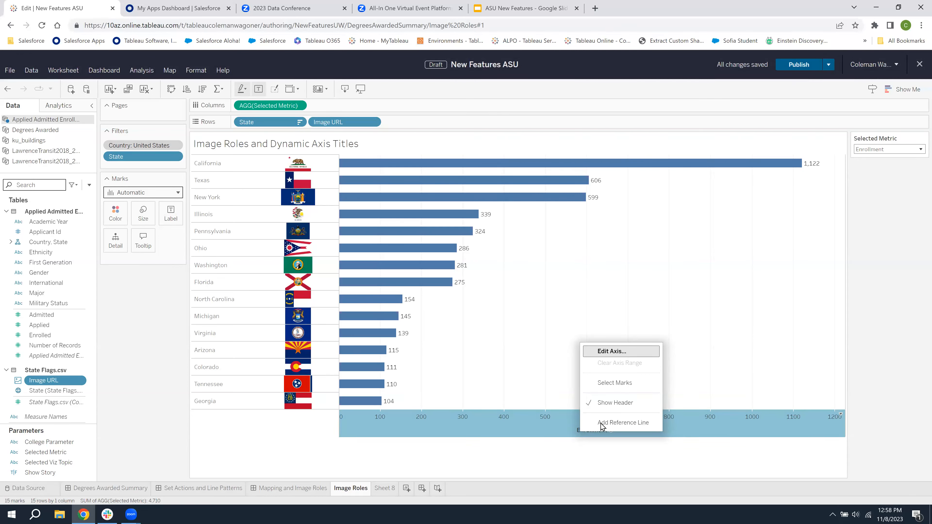
left_click(620, 351)
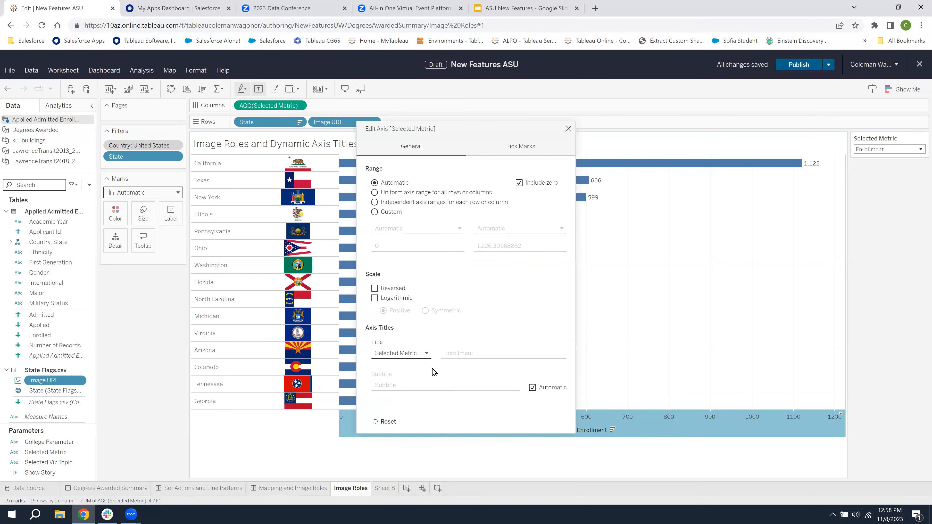
left_click(418, 353)
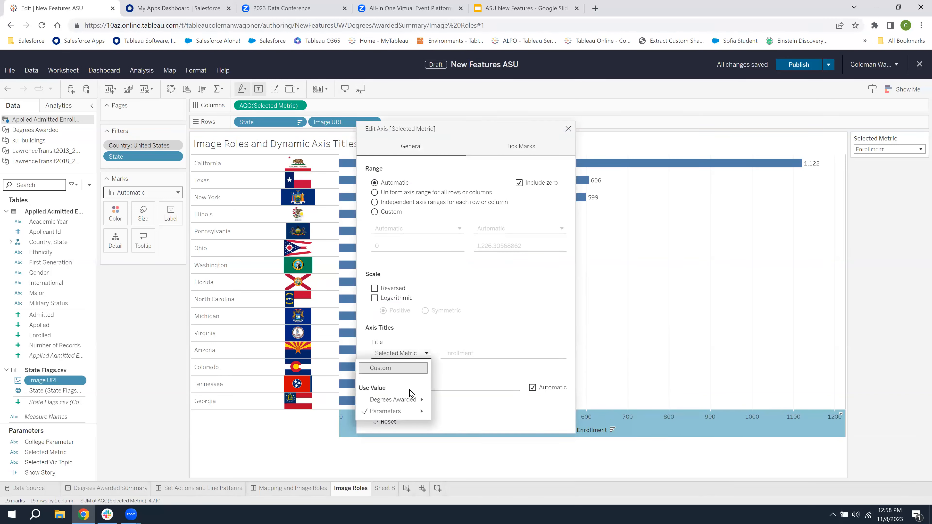
mouse_move(400, 412)
left_click(461, 419)
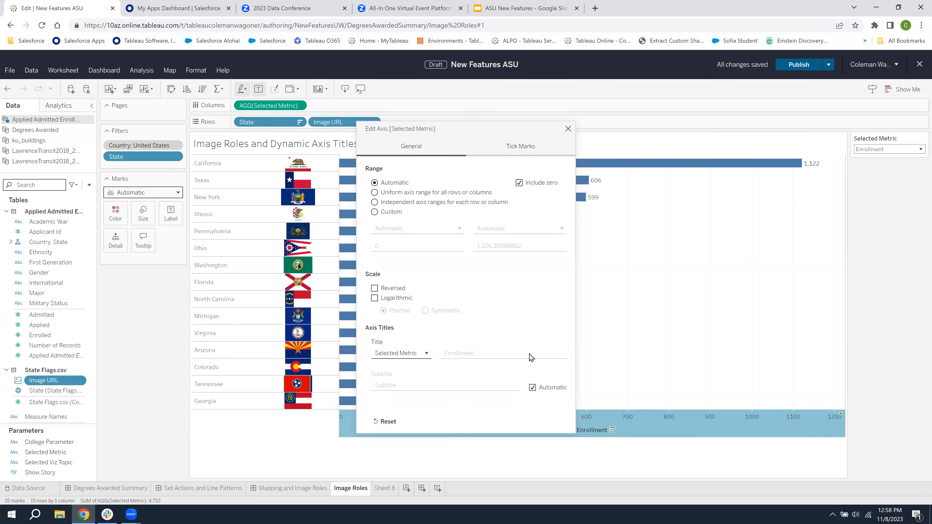
left_click(568, 128)
Test the dynamic axis title by switching Selected Metric to Applications, Enrollment and finally Yield
left_click(883, 149)
left_click(869, 155)
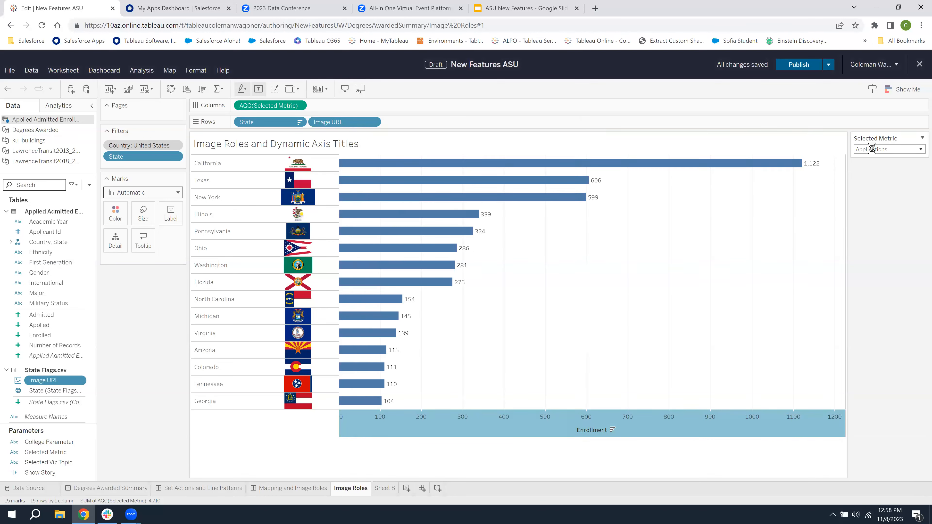
left_click(869, 150)
left_click(865, 169)
left_click(870, 150)
left_click(872, 180)
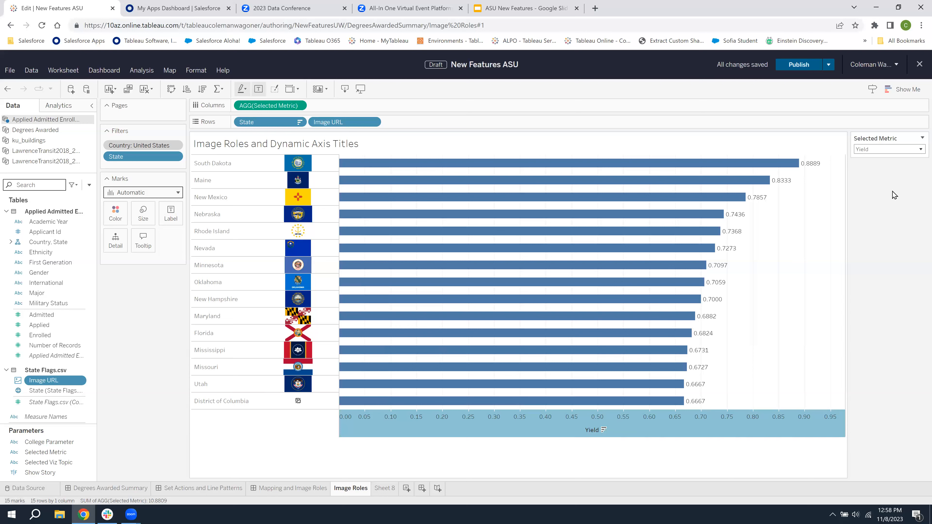
left_click(877, 150)
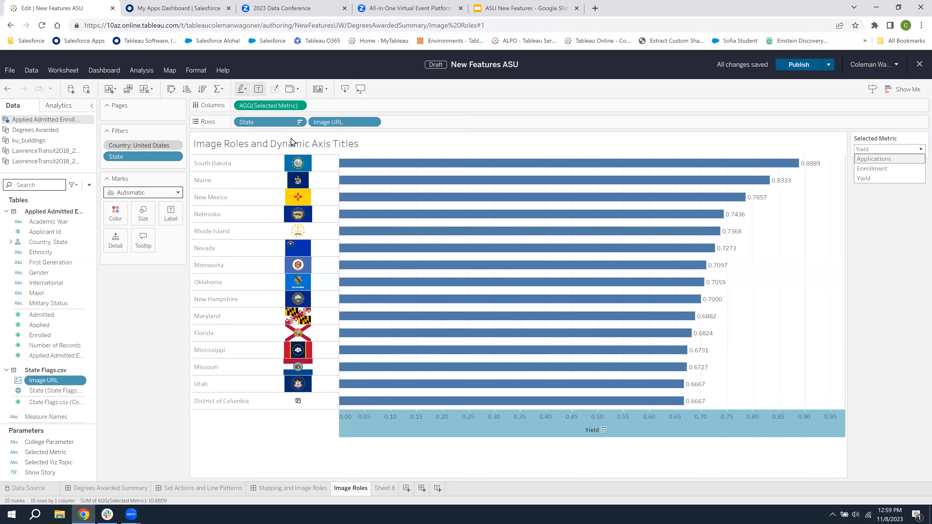
Filter the data source's fields to calculations only and open the Selected Metric calculation for editing
left_click(300, 108)
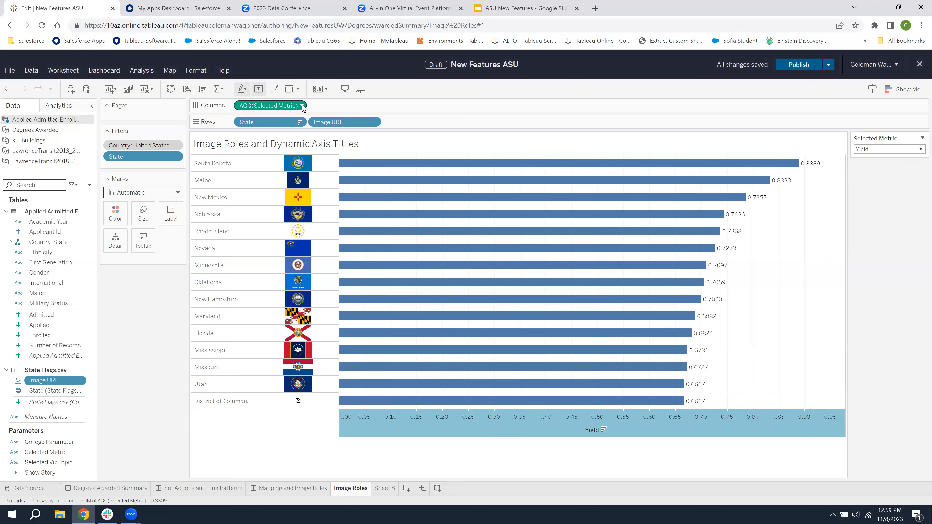
left_click(302, 107)
left_click(47, 181)
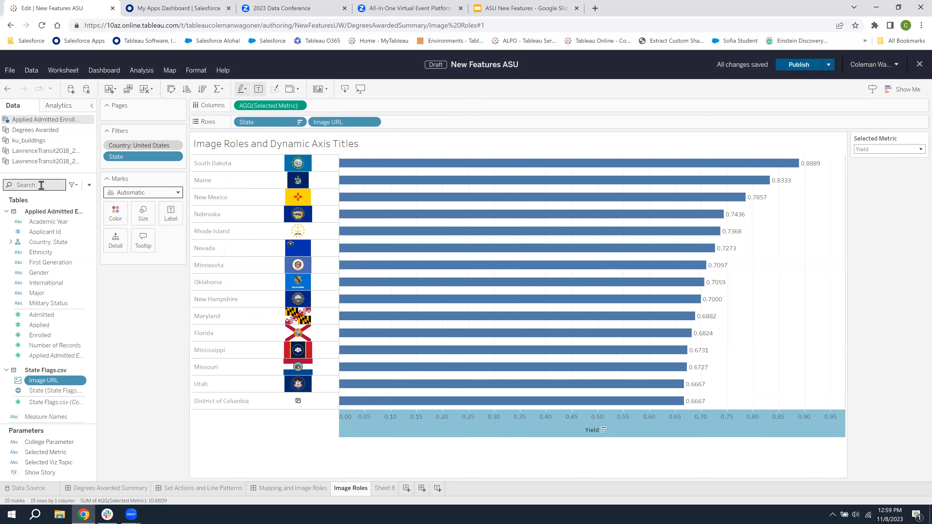
left_click(73, 187)
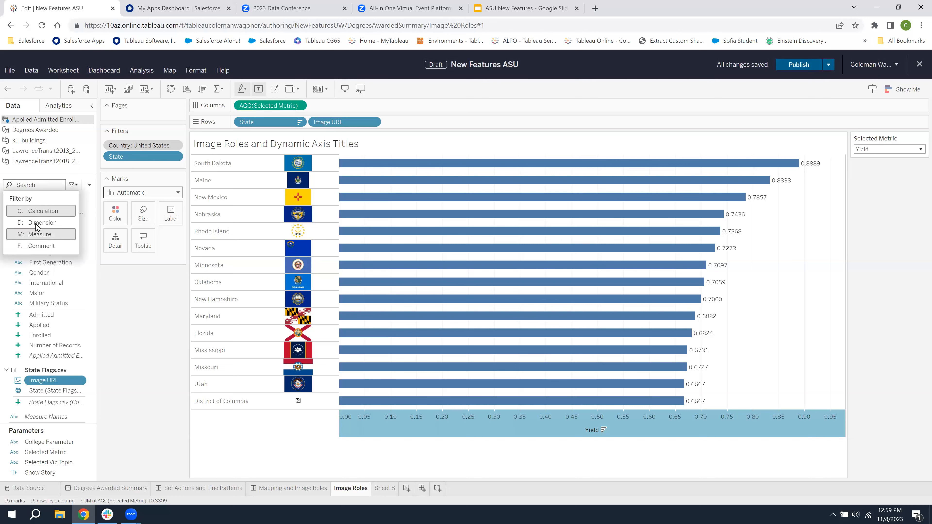
left_click(44, 211)
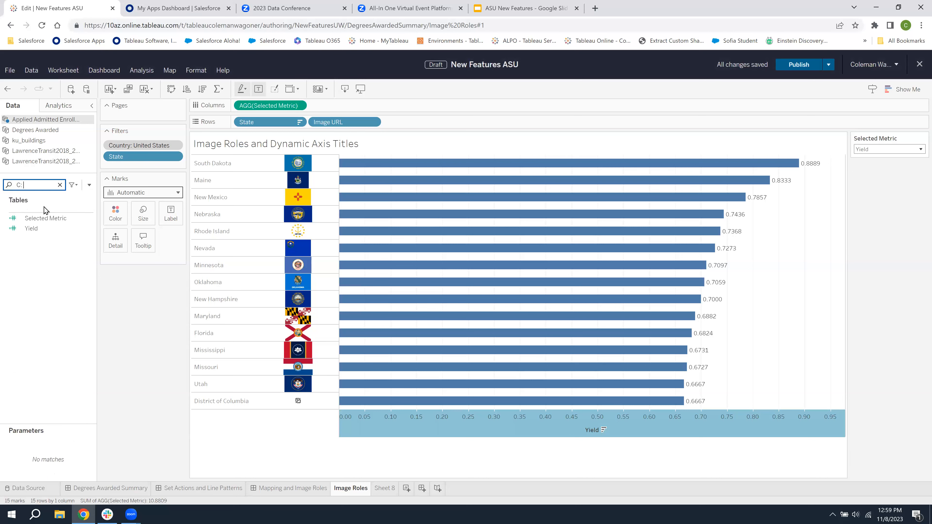
right_click(56, 221)
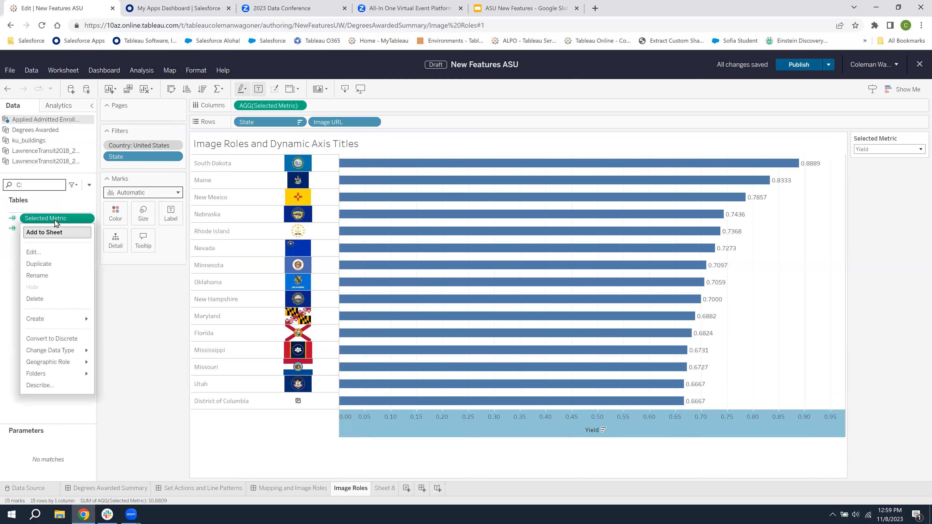
left_click(55, 252)
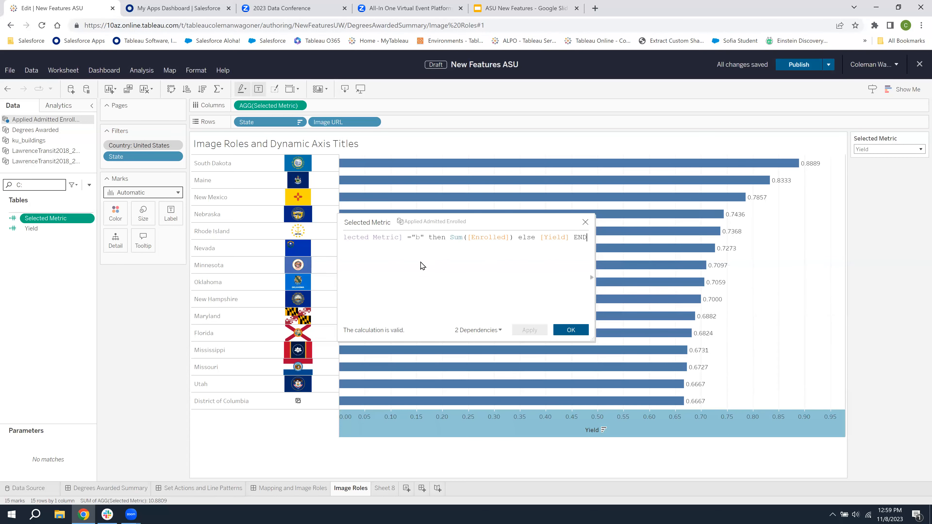
Read through the whole IF/ELSEIF formula of the Selected Metric calculation and close it without editing
key("Left")
key("Left")
key("Left")
key("Left")
key("Left")
key("Left")
key("Left")
key("Left")
key("Left")
key("Left")
key("Left")
key("Left")
key("Left")
key("Left")
key("Left")
key("Left")
key("Left")
key("Left")
key("Left")
key("Left")
key("Left")
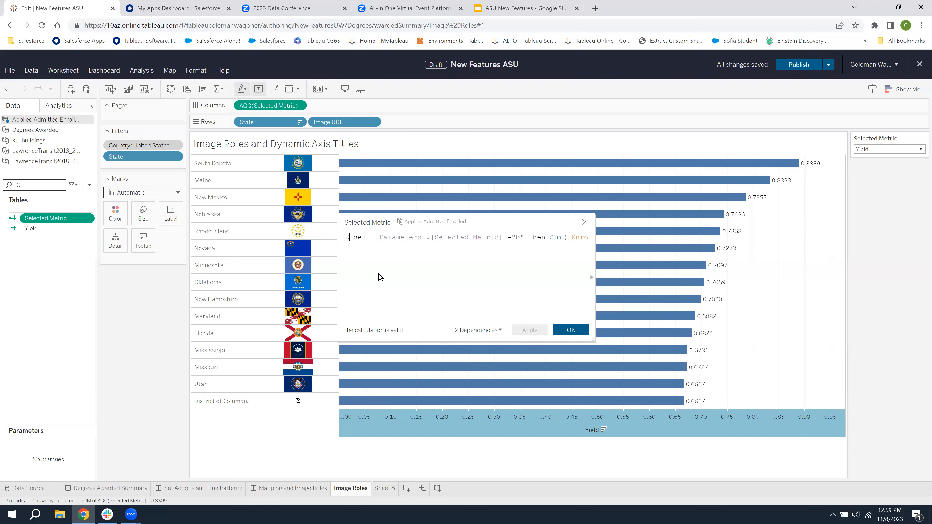
key("Left")
key("Left")
key("Left")
key("Left")
key("Left")
key("Left")
key("Left")
key("Left")
key("Left")
key("Left")
key("Left")
key("Left")
key("Left")
key("Left")
key("Left")
key("Left")
key("Left")
key("Left")
key("Left")
key("Left")
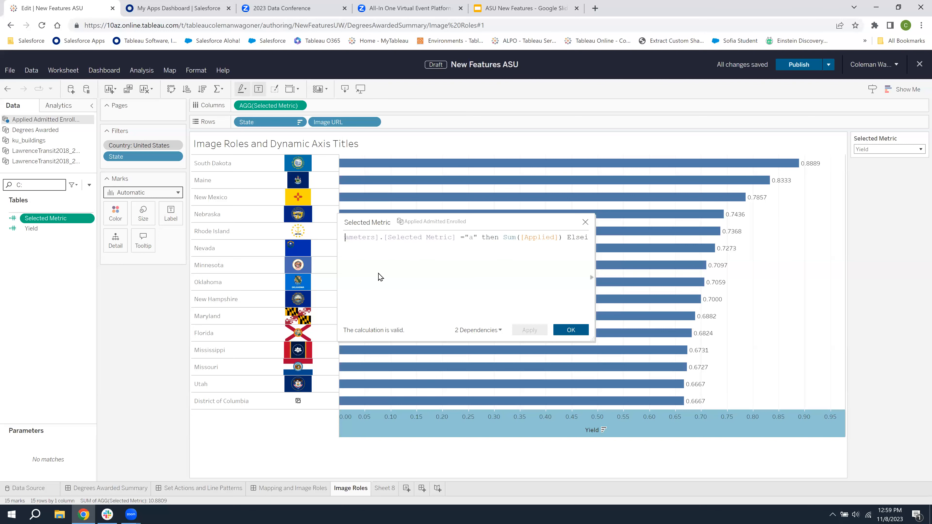
key("Left")
key("Left")
key("Left")
key("Left")
key("Left")
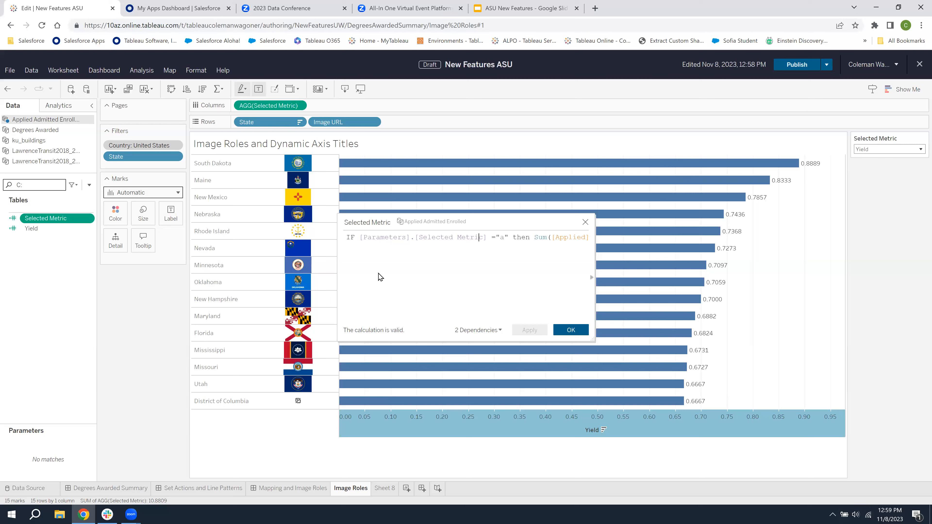
key("Right")
key("Right")
key("Right")
key("Right")
key("Right")
key("Right")
key("Right")
key("Right")
key("Right")
key("Right")
key("Right")
key("Right")
key("Right")
key("Right")
key("Right")
key("Right")
key("Right")
key("Right")
key("Right")
key("Right")
key("Right")
key("Right")
key("Right")
key("Right")
key("Right")
key("Right")
key("Right")
key("Right")
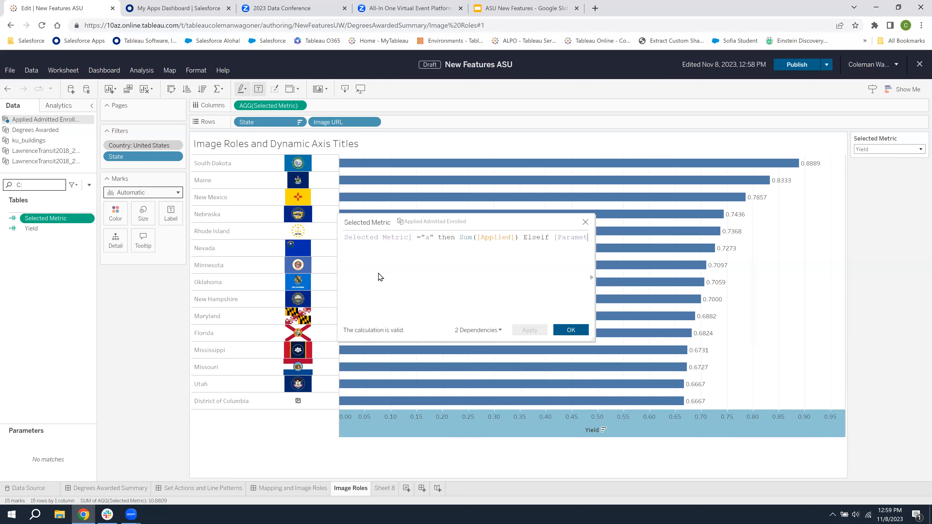
key("Right")
key("Right")
key("Right")
key("Right")
key("Right")
key("Right")
key("Right")
key("Right")
key("Right")
key("Right")
key("Right")
key("Right")
key("Right")
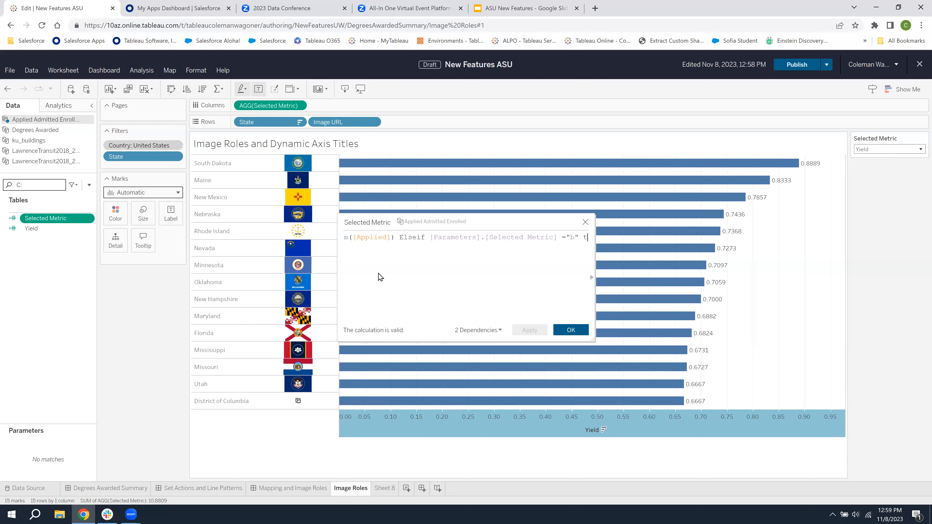
key("Right")
key("Right")
key("Right")
key("Right")
key("Right")
key("Right")
key("Right")
key("Right")
key("Right")
key("Right")
key("Right")
key("Right")
key("Right")
key("Right")
key("Right")
key("Right")
key("Right")
key("Right")
key("Right")
key("Right")
key("Right")
key("Right")
key("Right")
key("Right")
key("Right")
key("Right")
key("Right")
key("Right")
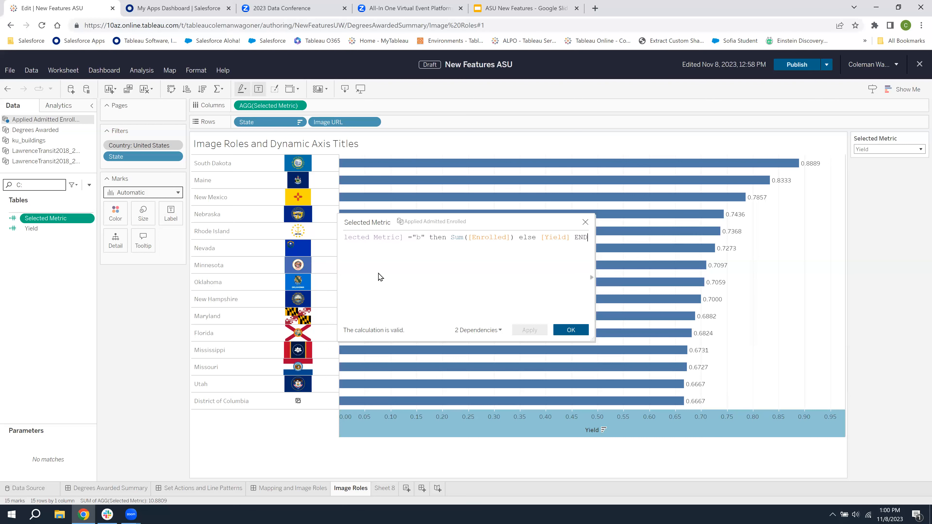
left_click(586, 223)
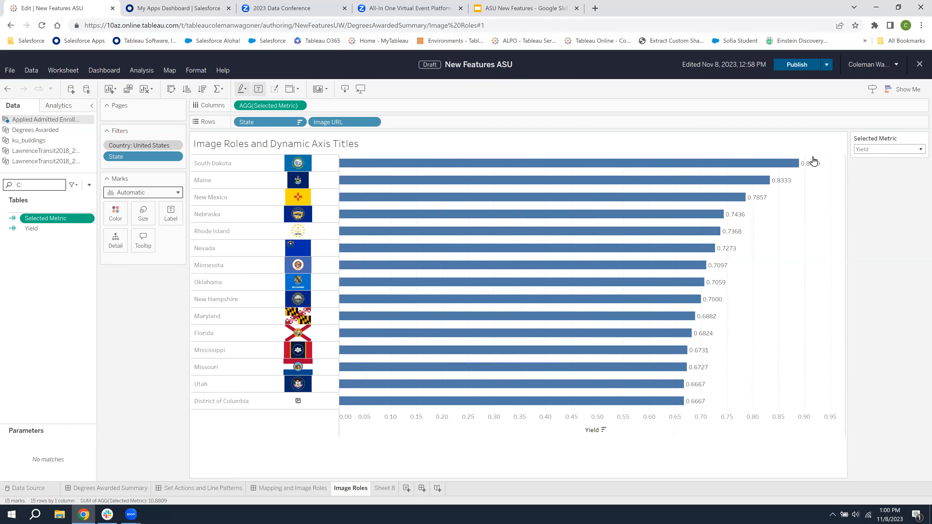
Run the workbook optimizer and expand the Take action category of its best-practice check
left_click(826, 66)
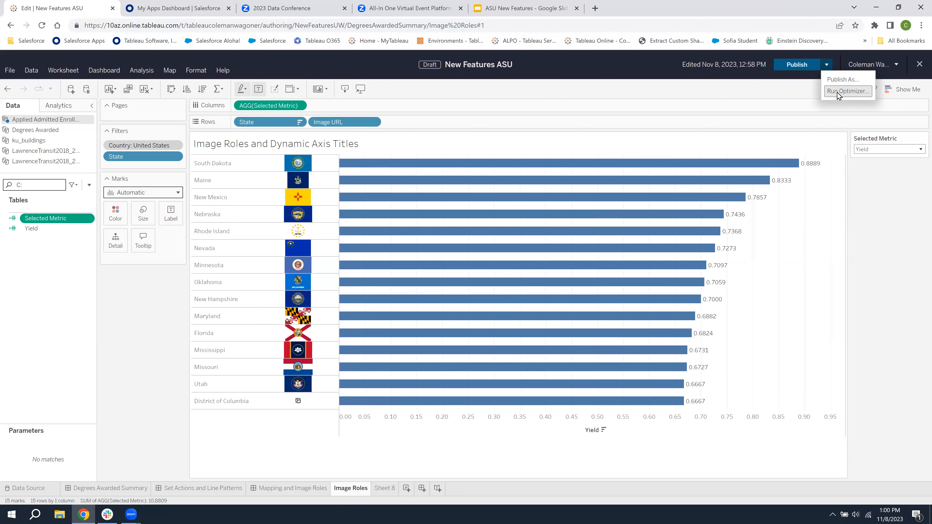
left_click(838, 92)
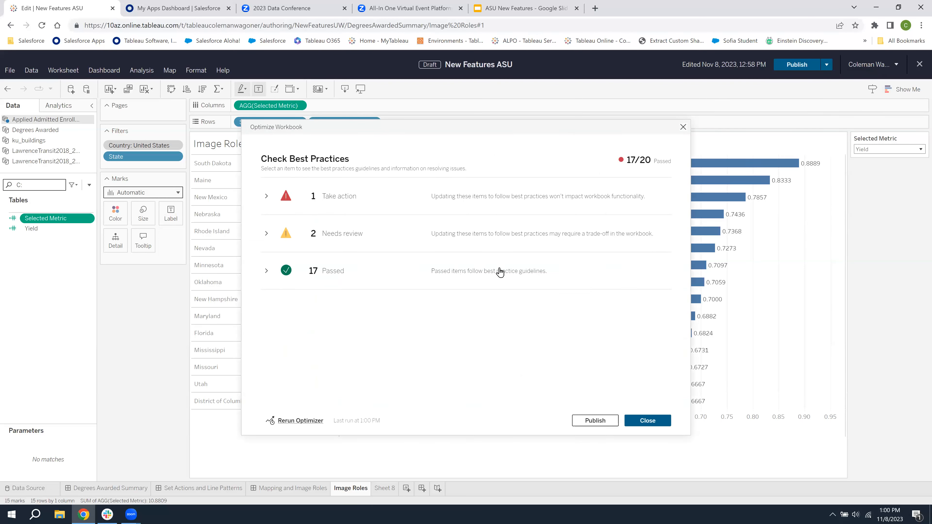
left_click(303, 421)
left_click(267, 197)
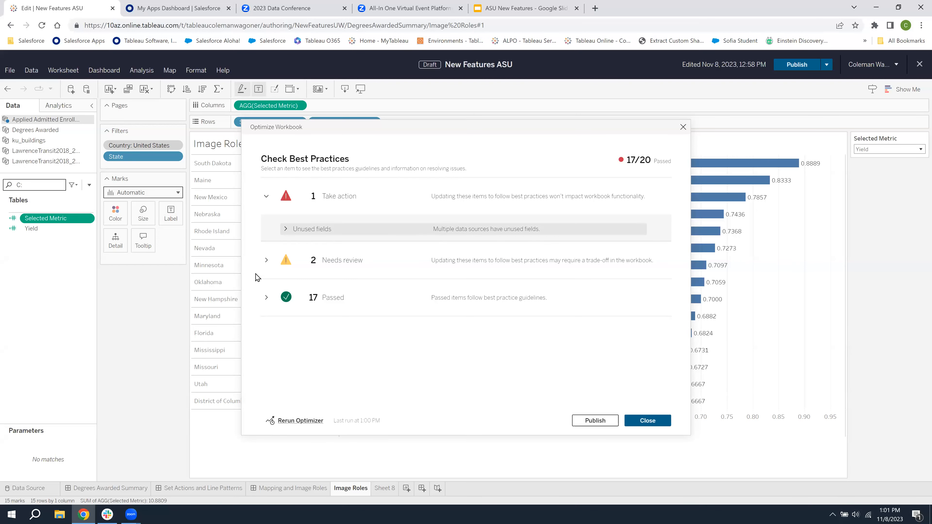
Review the Needs review and Passed categories of the optimizer's best-practice check
left_click(267, 262)
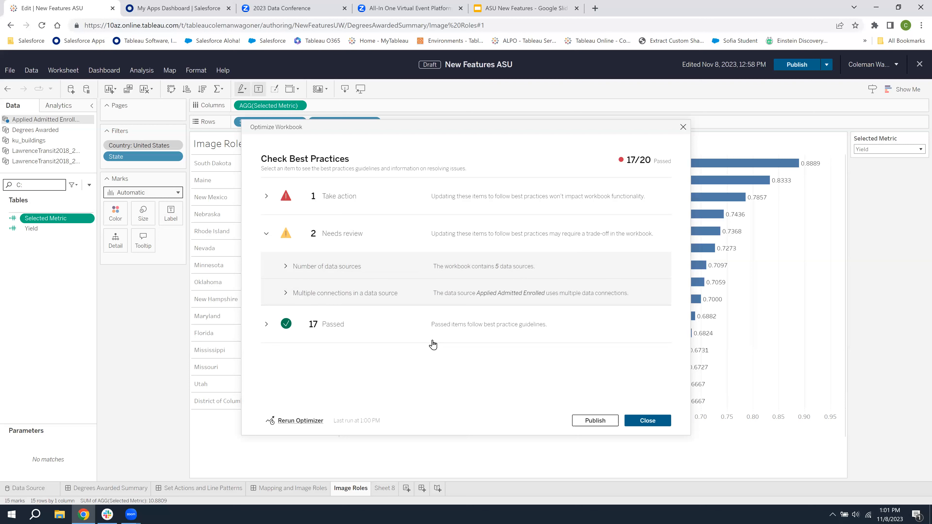
left_click(267, 324)
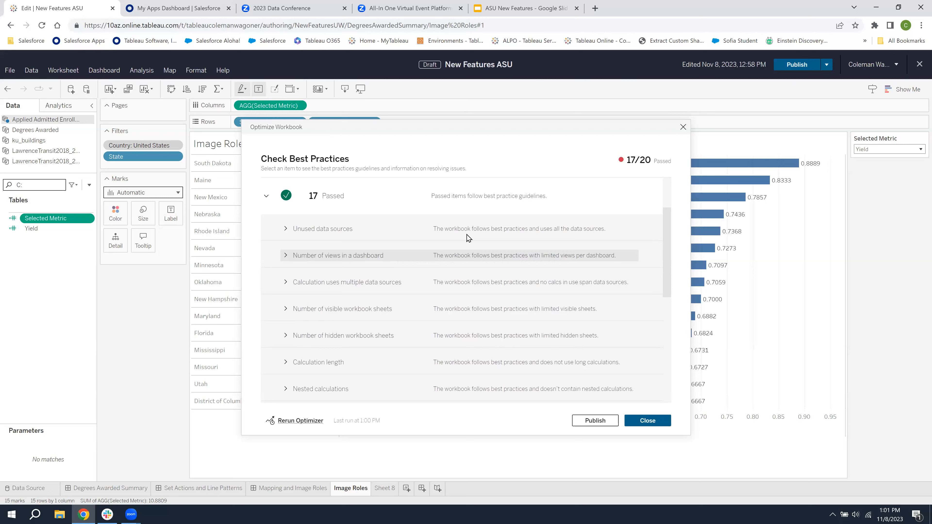
Publish the workbook to Personal Space under the name "ASU On the Fly" and leave the authoring view
left_click(593, 421)
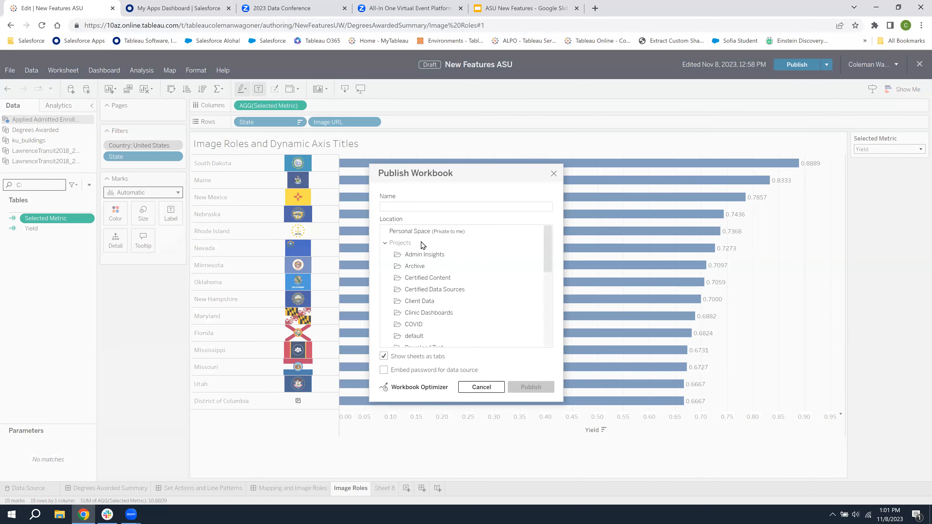
left_click(415, 232)
left_click(406, 206)
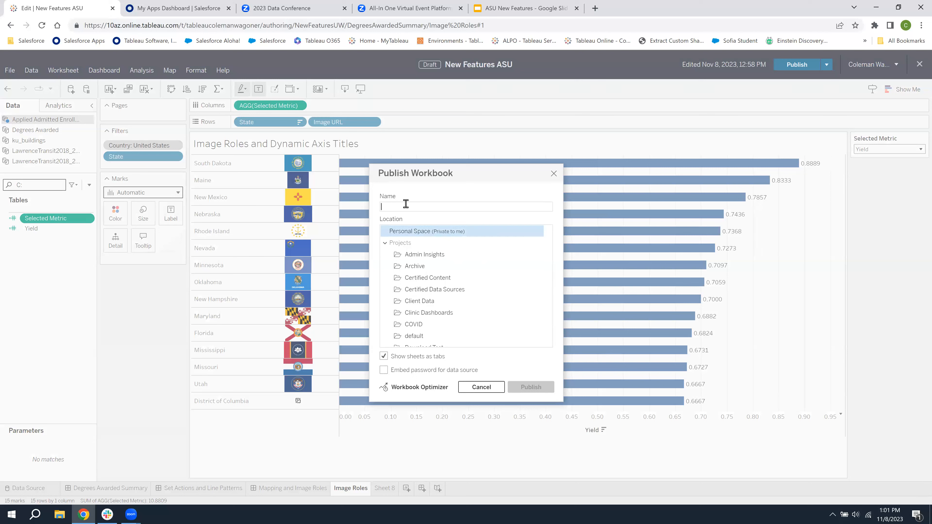
type("ASU")
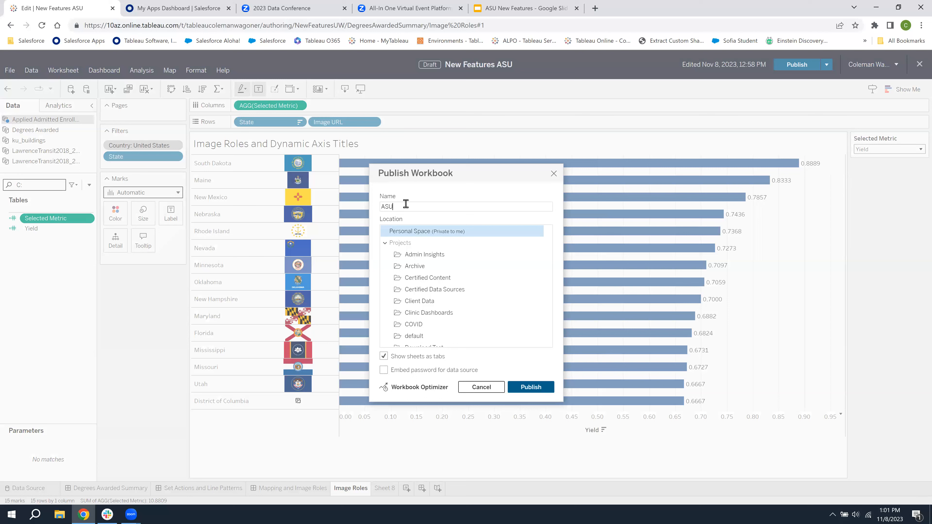
type(" On the Fly")
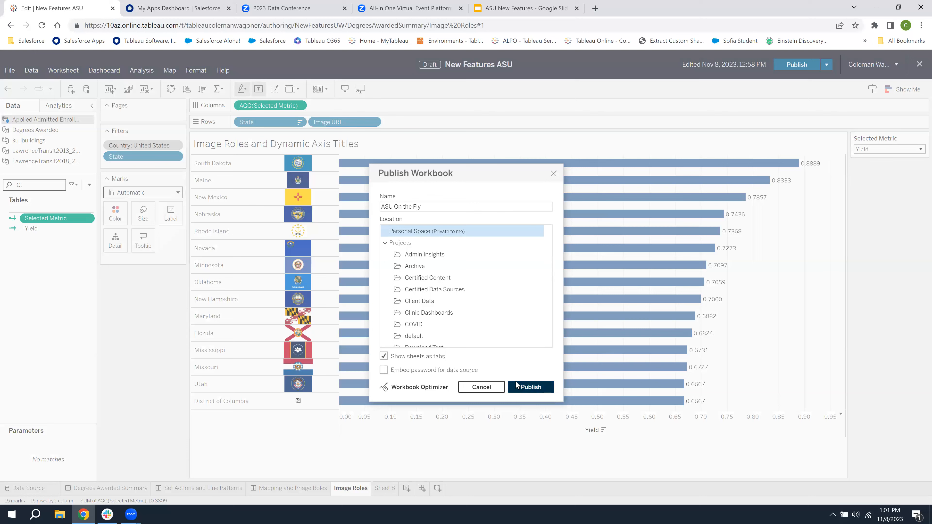
left_click(525, 388)
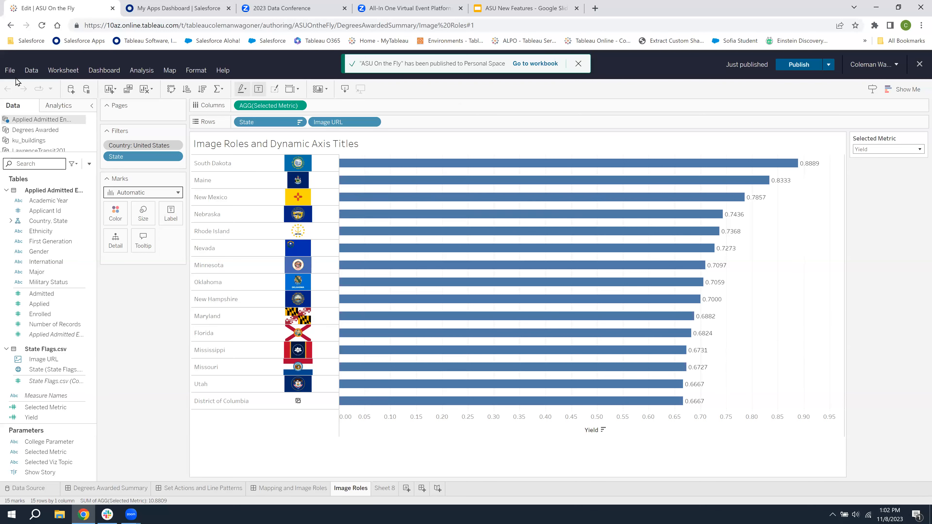
left_click(10, 70)
left_click(26, 143)
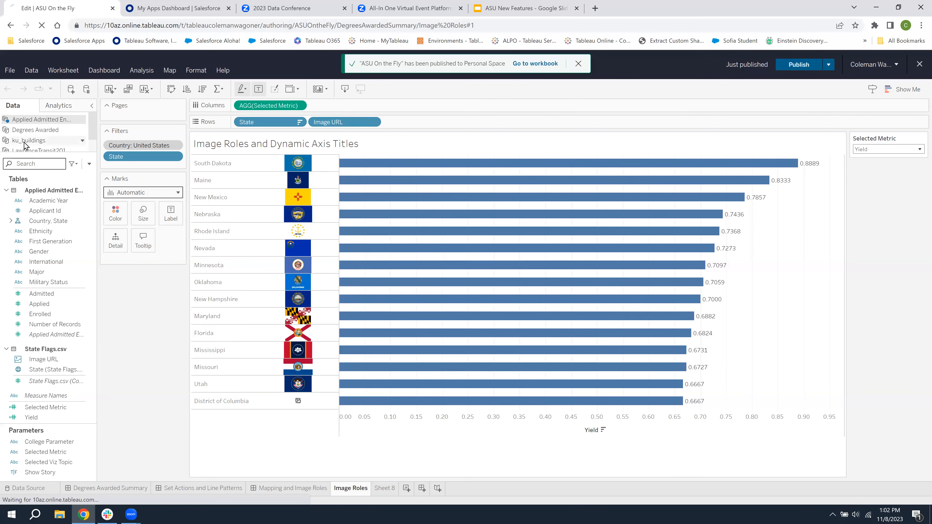